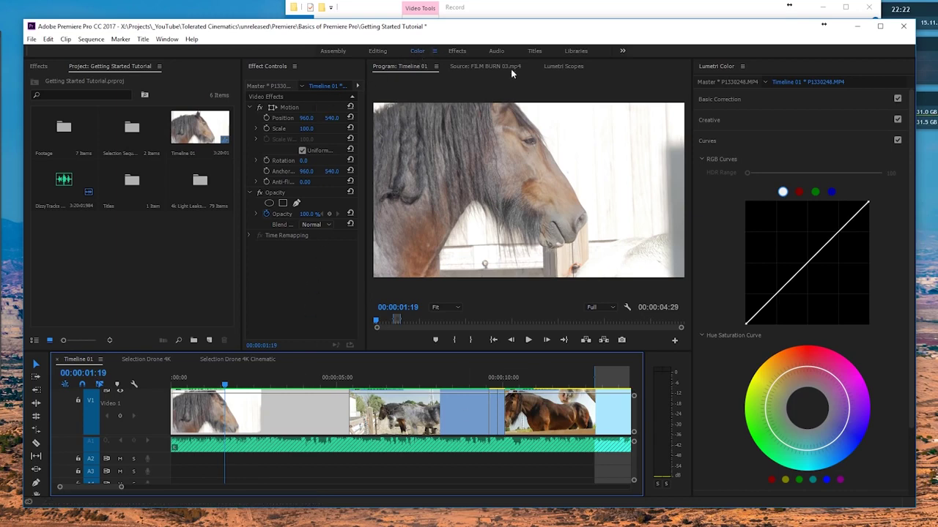
Dock the Program monitor in its own area and show the Lumetri Scopes beside it
{"action": "left_click", "coordinate": [562, 67]}
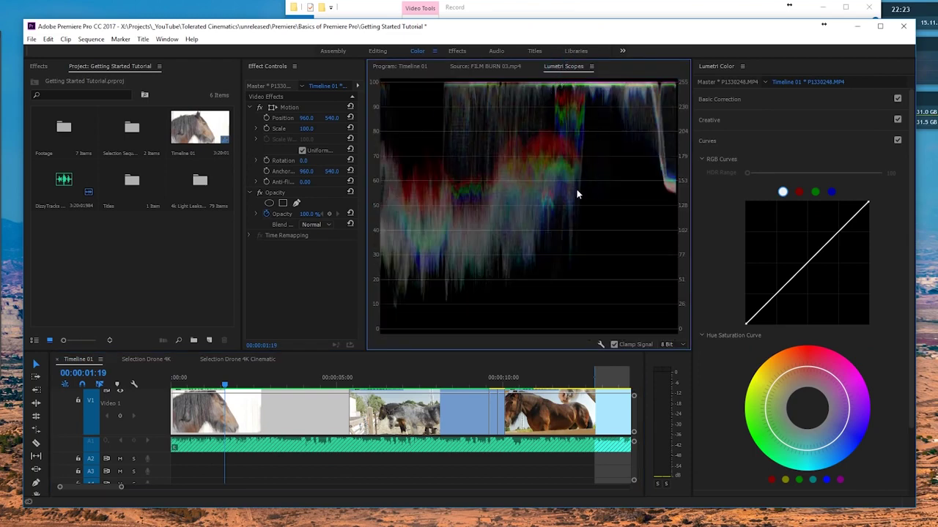
{"action": "left_click", "coordinate": [401, 66]}
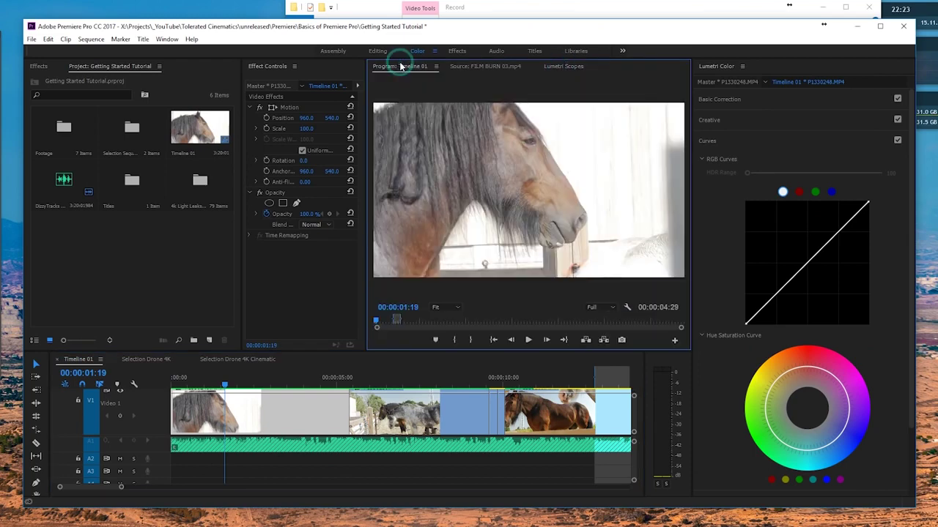
{"action": "left_click_drag", "start_coordinate": [384, 67], "coordinate": [372, 99]}
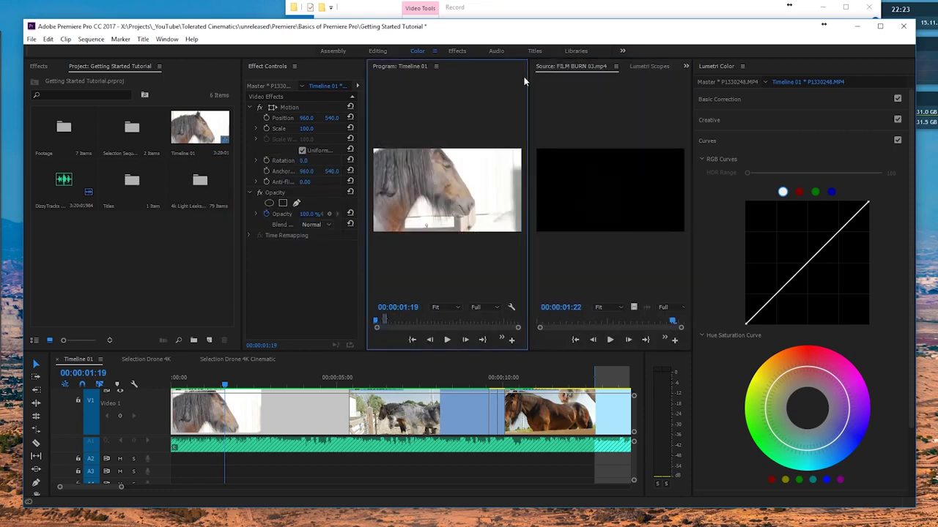
{"action": "left_click", "coordinate": [644, 66]}
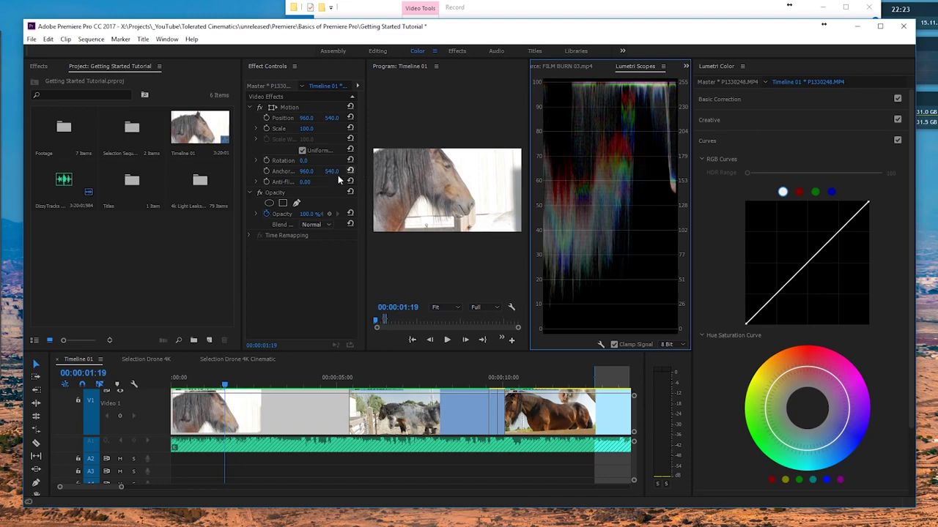
Narrow the Project and Effect Controls panels to enlarge the Program monitor, and widen the Lumetri Scopes
{"action": "left_click_drag", "start_coordinate": [240, 192], "coordinate": [142, 196]}
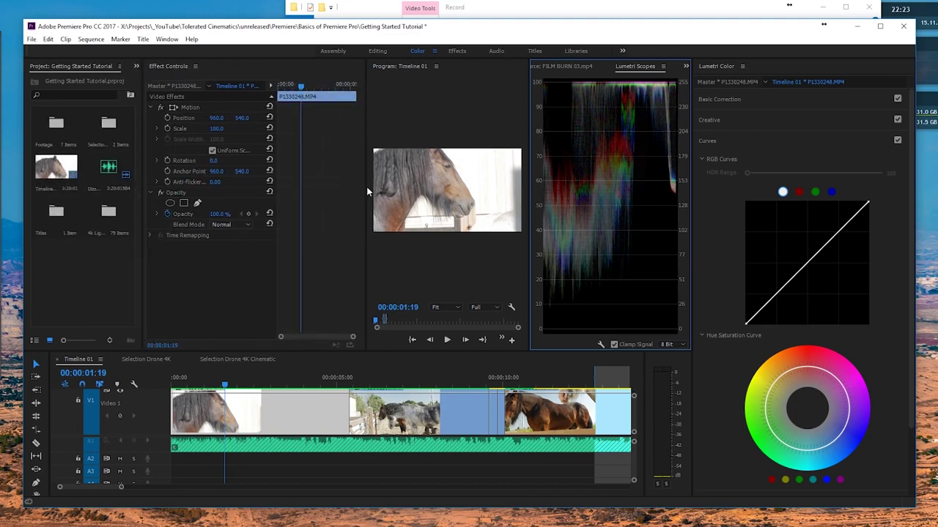
{"action": "left_click_drag", "start_coordinate": [366, 190], "coordinate": [231, 215]}
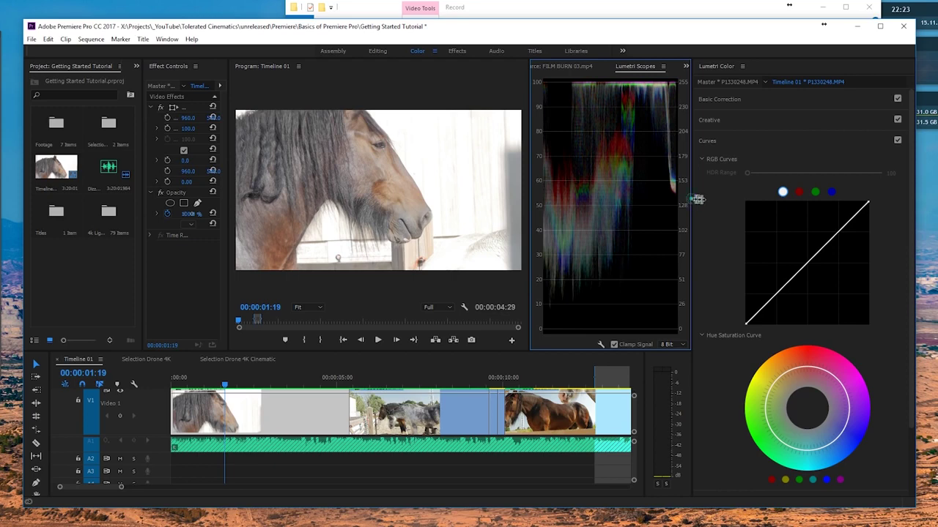
{"action": "left_click_drag", "start_coordinate": [695, 199], "coordinate": [704, 198]}
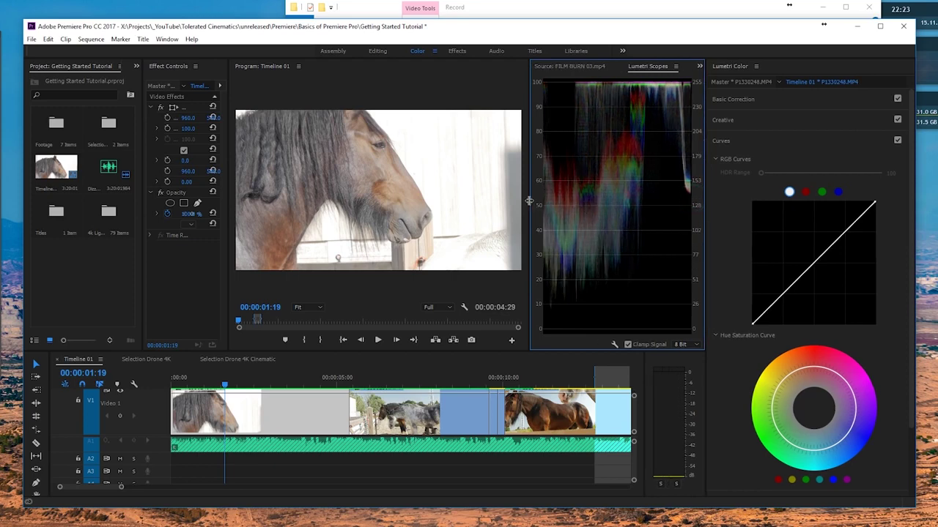
{"action": "mouse_move", "coordinate": [529, 201]}
{"action": "left_mouse_down"}
{"action": "mouse_move", "coordinate": [491, 199]}
{"action": "mouse_move", "coordinate": [531, 199]}
{"action": "left_mouse_up"}
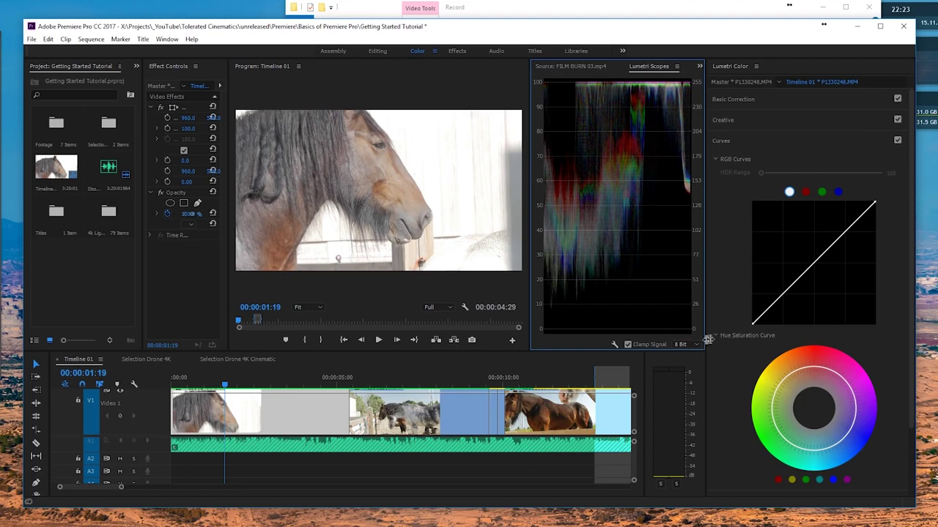
{"action": "left_click_drag", "start_coordinate": [705, 345], "coordinate": [719, 344]}
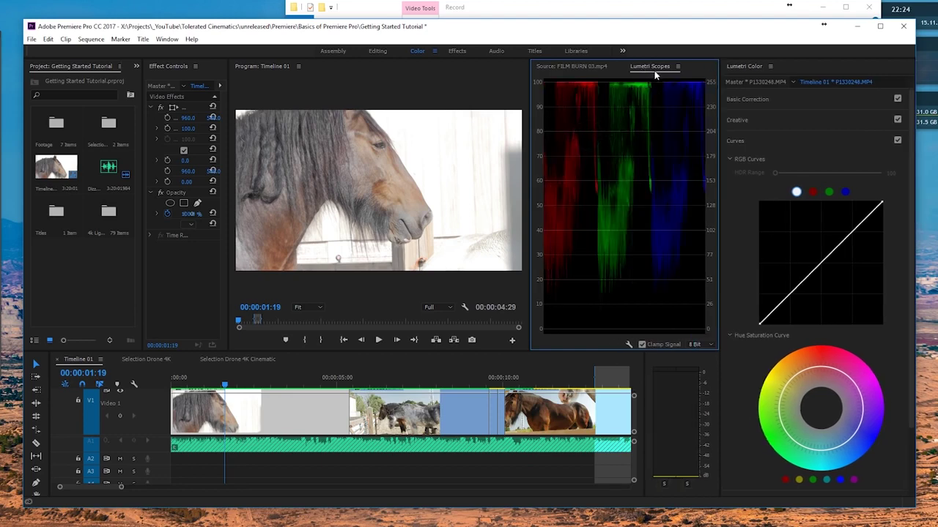
Add the Vectorscope HLS to the widened scopes and place the playhead at 00:00:10:24 on the brown horse clip
{"action": "right_click", "coordinate": [585, 104]}
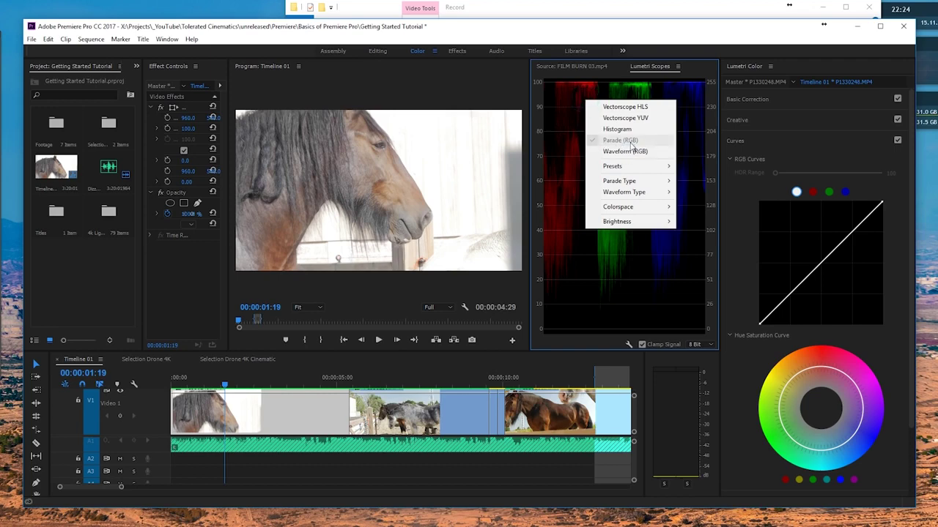
{"action": "left_click", "coordinate": [648, 109]}
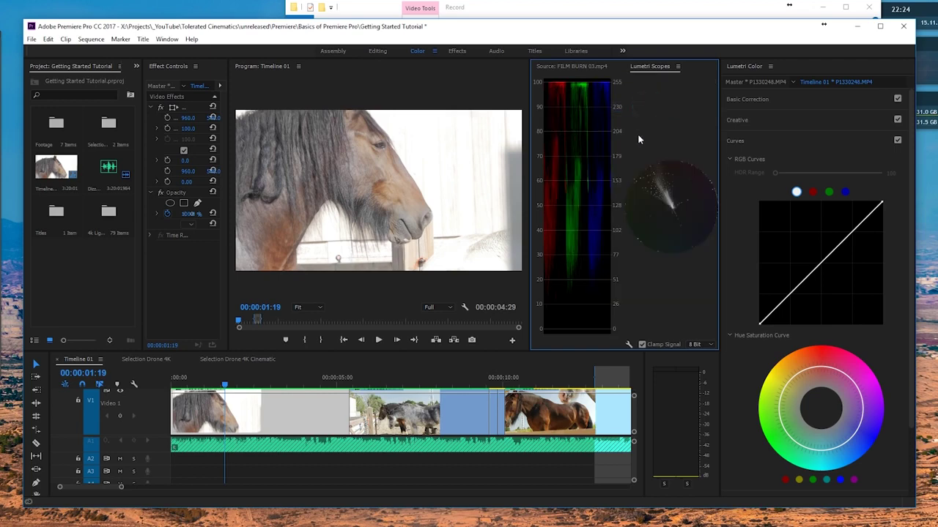
{"action": "scroll", "coordinate": [513, 424], "scroll_direction": "down", "scroll_amount": 3}
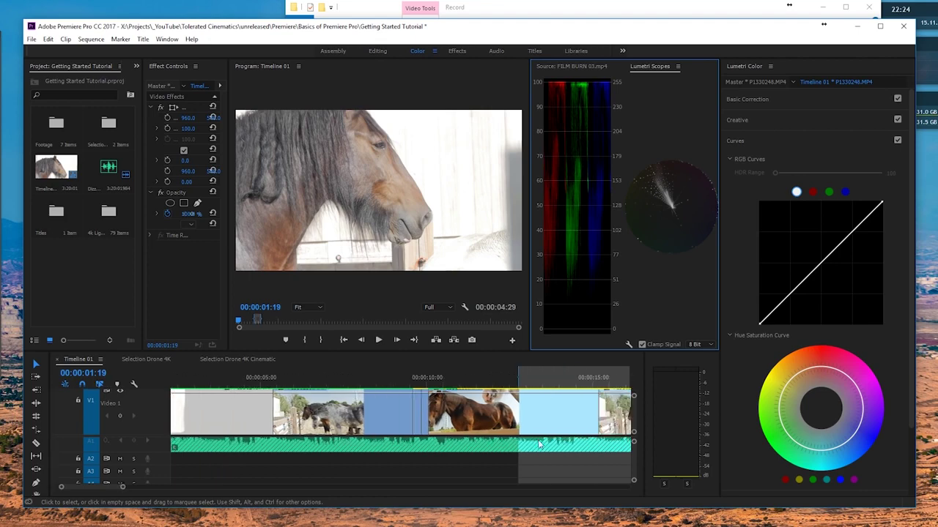
{"action": "left_click", "coordinate": [454, 375]}
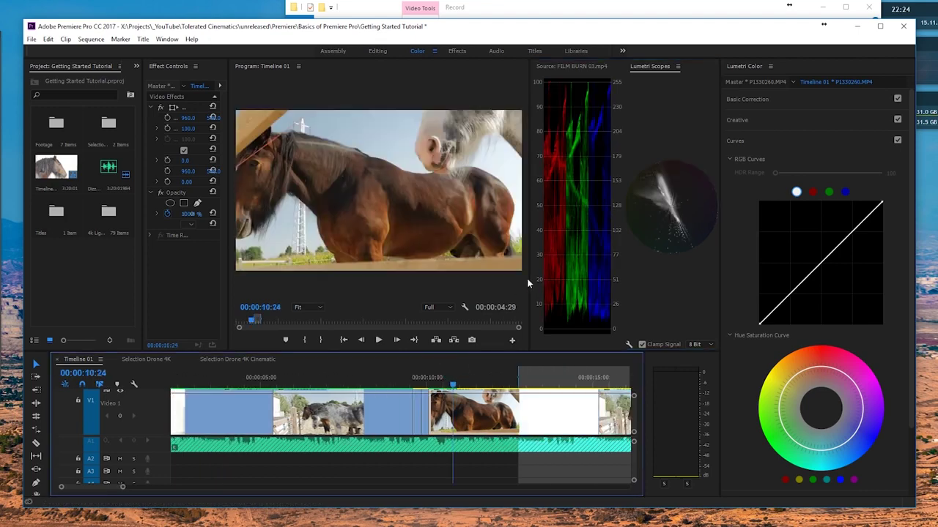
{"action": "mouse_move", "coordinate": [526, 279]}
{"action": "left_mouse_down"}
{"action": "mouse_move", "coordinate": [483, 274]}
{"action": "mouse_move", "coordinate": [529, 281]}
{"action": "mouse_move", "coordinate": [520, 281]}
{"action": "left_mouse_up"}
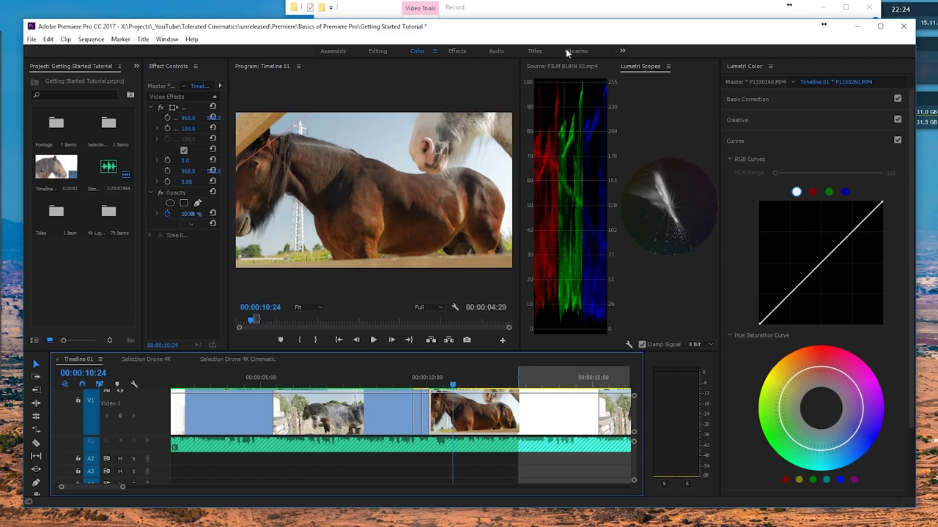
In Basic Correction, try Blacks at -100 with Whites at maximum, and Blacks at about -23, resetting each value
{"action": "left_click", "coordinate": [747, 100]}
{"action": "left_click_drag", "start_coordinate": [830, 279], "coordinate": [756, 281]}
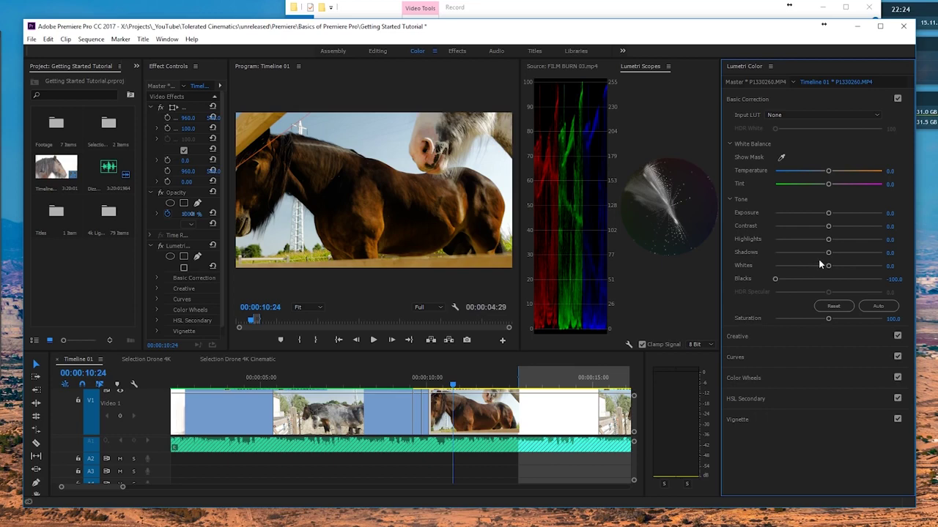
{"action": "left_click_drag", "start_coordinate": [830, 268], "coordinate": [885, 266]}
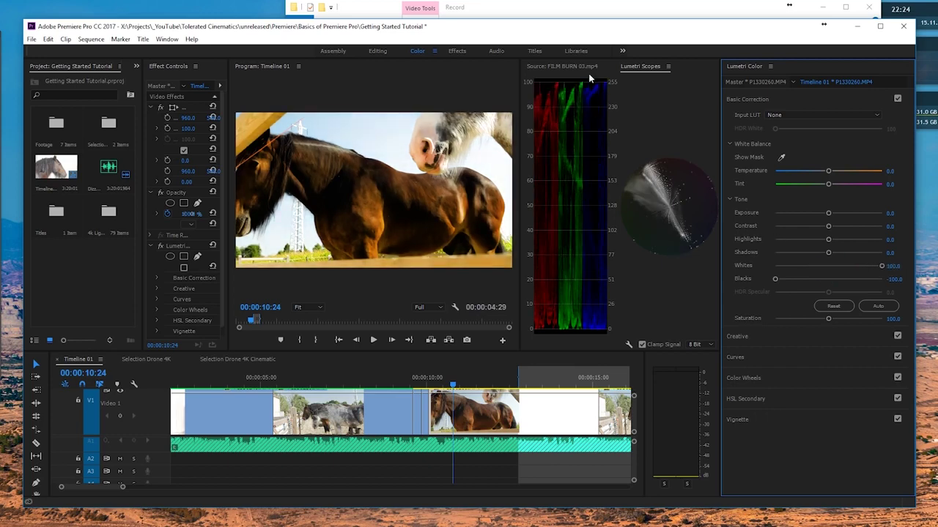
{"action": "double_click", "coordinate": [882, 267]}
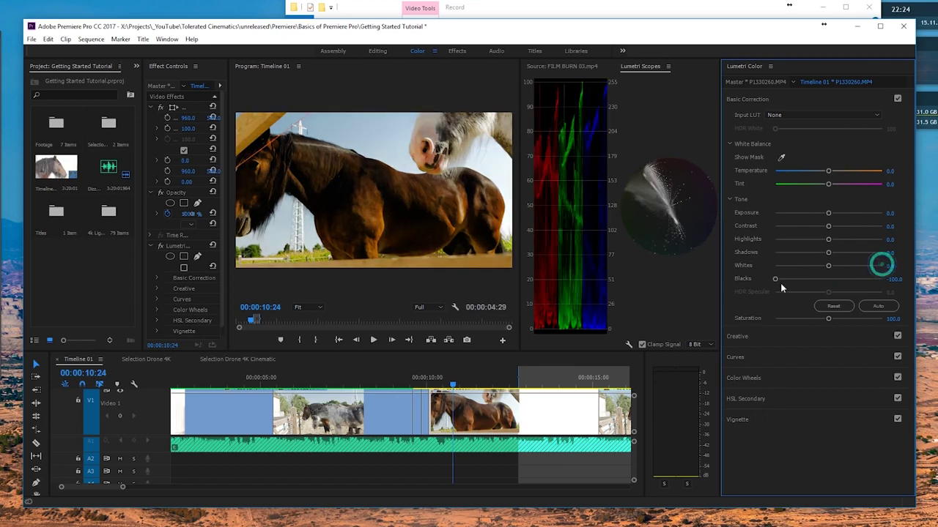
{"action": "double_click", "coordinate": [774, 279]}
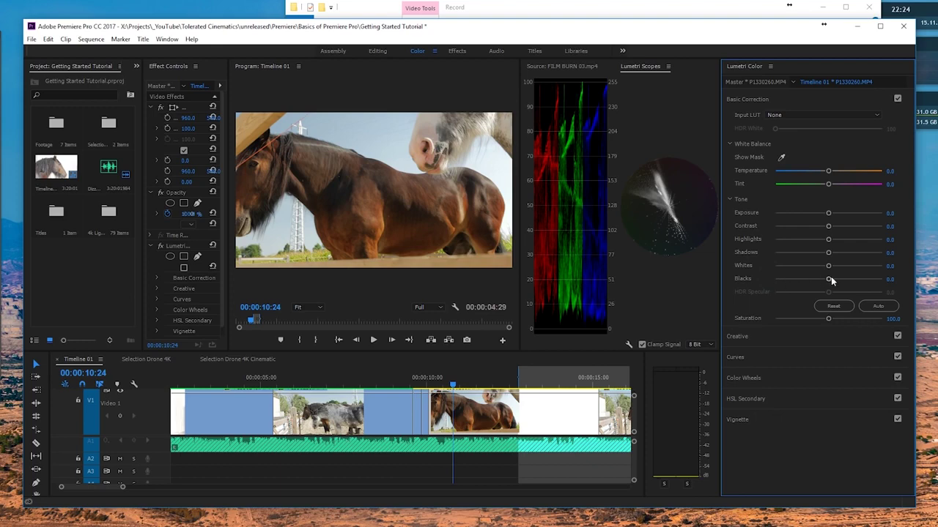
{"action": "left_click_drag", "start_coordinate": [829, 280], "coordinate": [817, 279]}
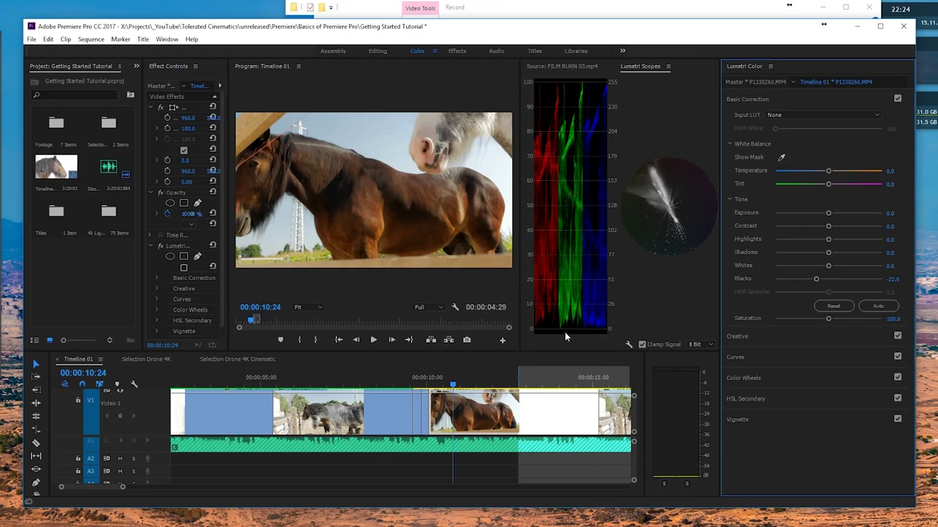
{"action": "double_click", "coordinate": [816, 279]}
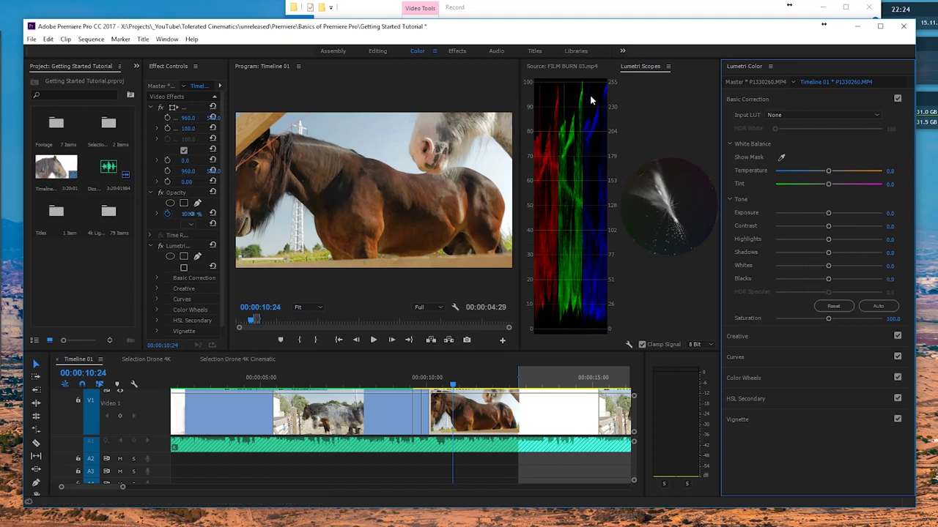
Dock the Lumetri Scopes between Effect Controls and the Program monitor with more width, and close the Source monitor
{"action": "left_click_drag", "start_coordinate": [635, 66], "coordinate": [241, 127]}
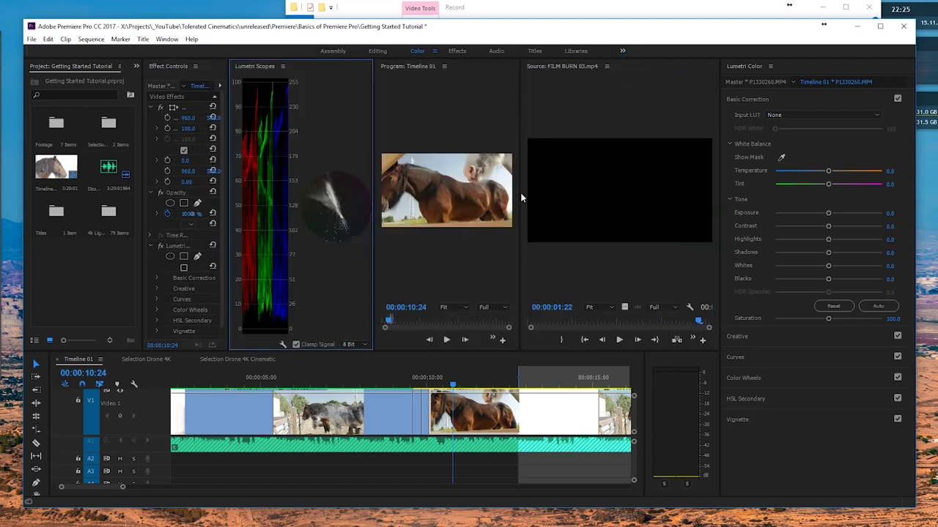
{"action": "left_click", "coordinate": [541, 66]}
{"action": "left_click", "coordinate": [554, 72]}
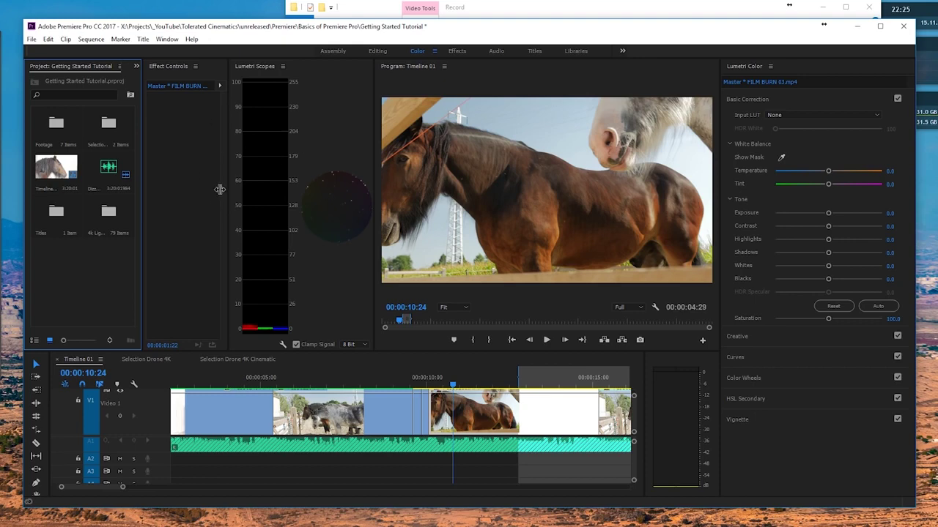
{"action": "left_click_drag", "start_coordinate": [225, 184], "coordinate": [175, 184]}
Move the playhead to 00:00:12:13 on the brown horse clip and delete the FAST FILM BURN 06.mp4 overlay from V2
{"action": "left_click", "coordinate": [453, 407]}
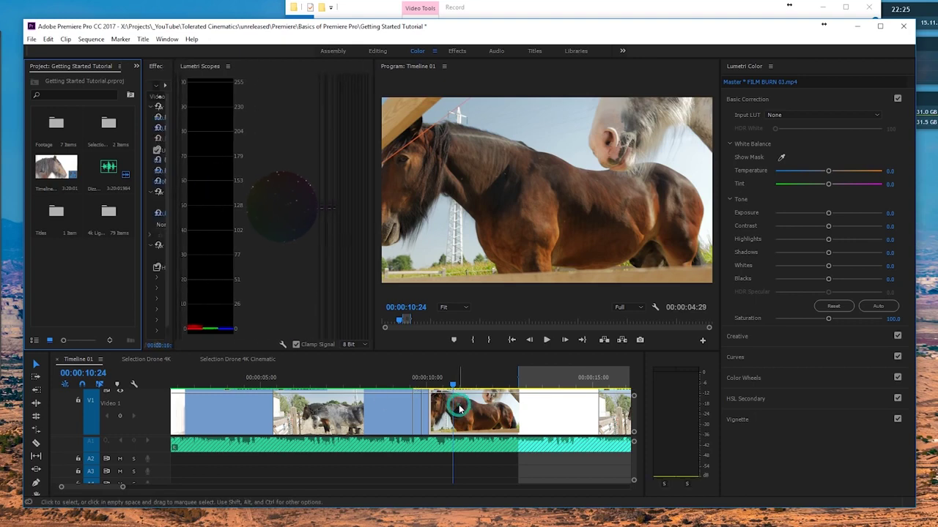
{"action": "mouse_move", "coordinate": [456, 377]}
{"action": "left_mouse_down"}
{"action": "mouse_move", "coordinate": [514, 396]}
{"action": "mouse_move", "coordinate": [508, 403]}
{"action": "left_mouse_up"}
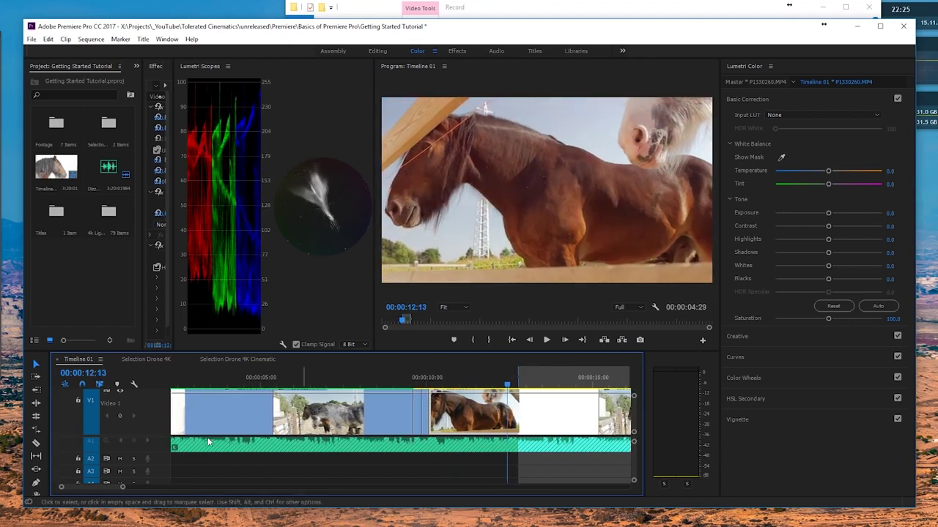
{"action": "scroll", "coordinate": [161, 415], "scroll_direction": "down", "scroll_amount": 2}
{"action": "scroll", "coordinate": [160, 407], "scroll_direction": "down", "scroll_amount": 3}
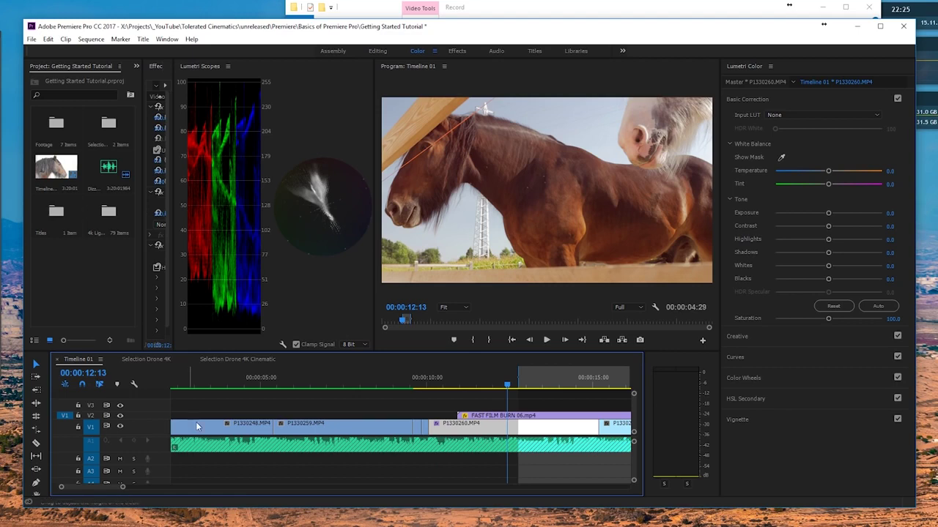
{"action": "left_click", "coordinate": [478, 416]}
{"action": "key", "text": "Delete"}
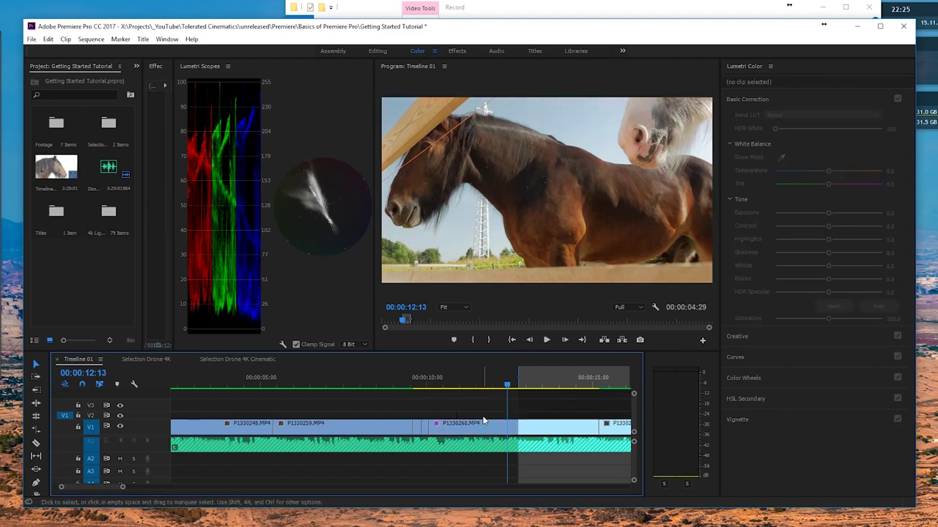
Adjust the white balance of clip P1330260.MP4 to Temperature 3.8 and Tint 1.9
{"action": "left_click", "coordinate": [484, 424]}
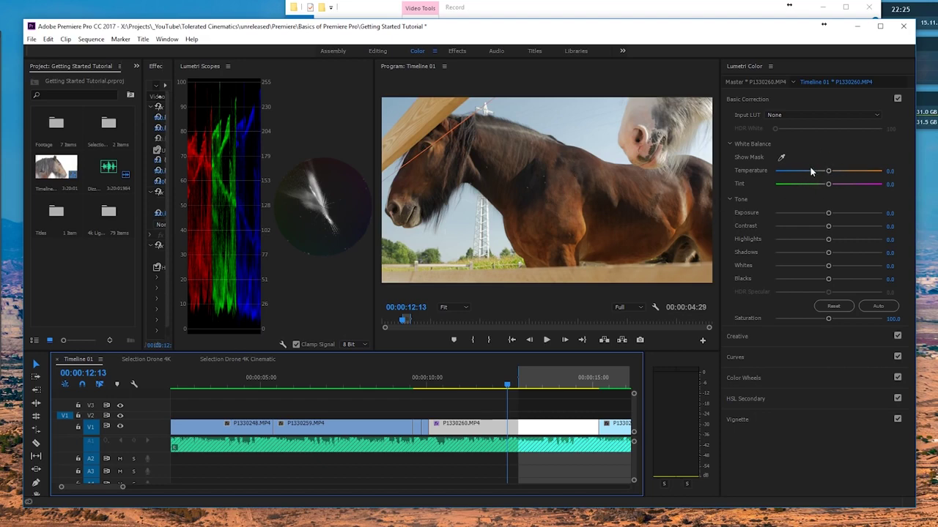
{"action": "mouse_move", "coordinate": [830, 173]}
{"action": "left_mouse_down"}
{"action": "mouse_move", "coordinate": [842, 173]}
{"action": "mouse_move", "coordinate": [826, 175]}
{"action": "mouse_move", "coordinate": [838, 174]}
{"action": "mouse_move", "coordinate": [830, 187]}
{"action": "left_mouse_up"}
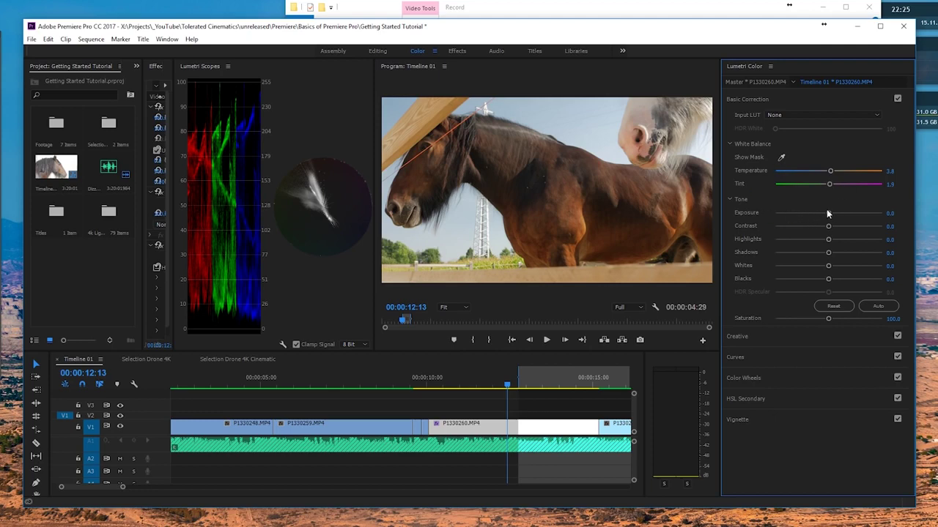
Set Contrast to -24.8, Highlights to -40.0, Shadows to -2.9, Blacks to -13.3 and Saturation to 148.6 in Basic Correction
{"action": "left_click_drag", "start_coordinate": [828, 226], "coordinate": [807, 244]}
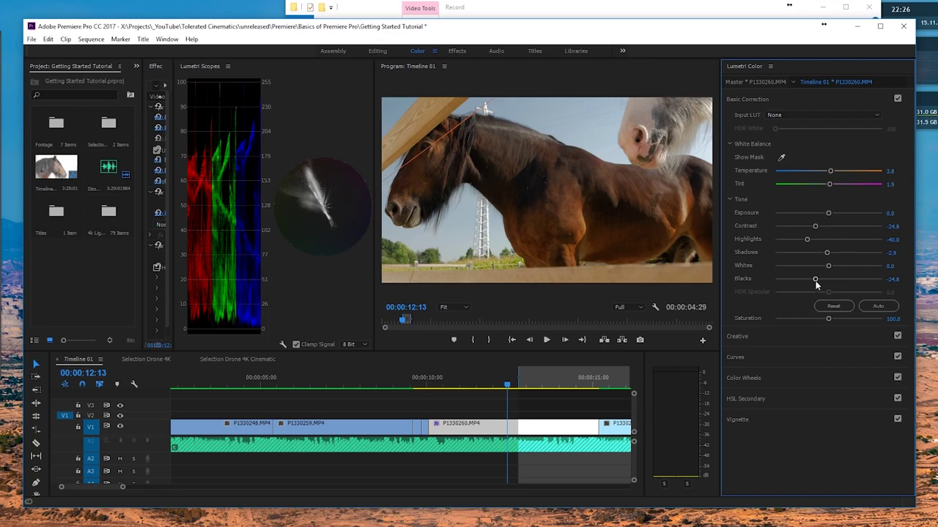
{"action": "left_click_drag", "start_coordinate": [814, 279], "coordinate": [822, 281]}
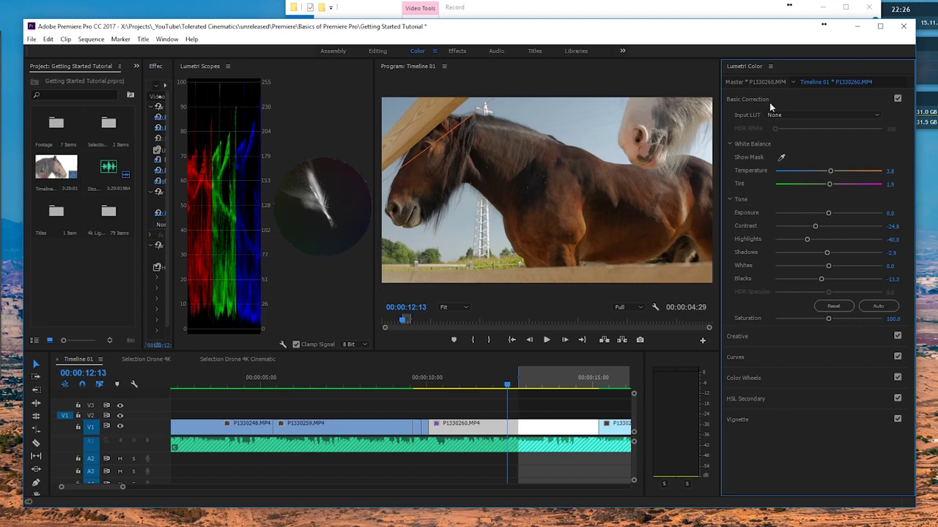
{"action": "left_click_drag", "start_coordinate": [830, 320], "coordinate": [854, 325]}
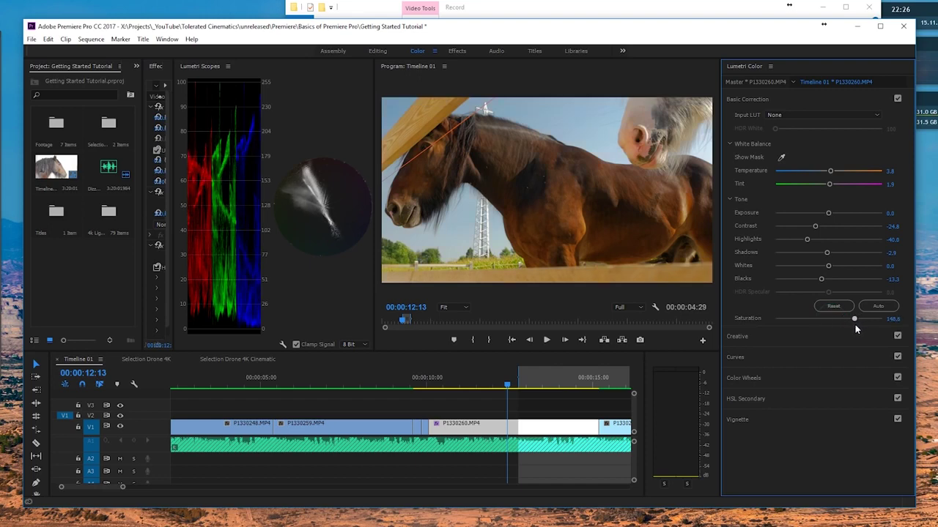
{"action": "left_click", "coordinate": [790, 100]}
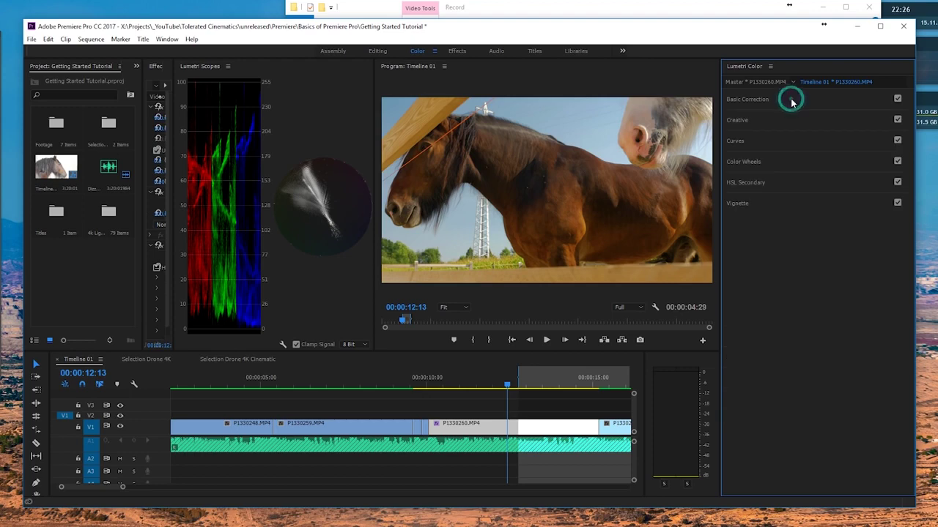
Open the Creative section and look over the available Look presets without choosing one
{"action": "left_click", "coordinate": [740, 120]}
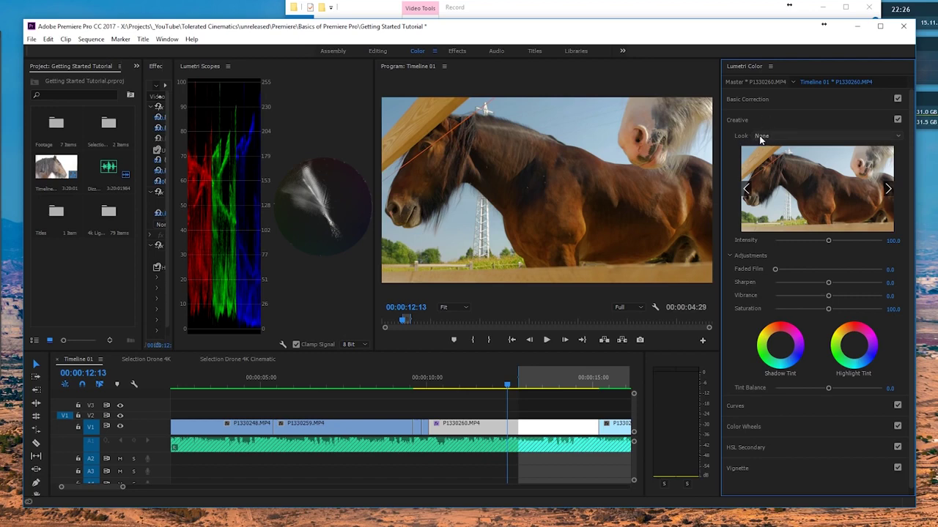
{"action": "left_click", "coordinate": [760, 138]}
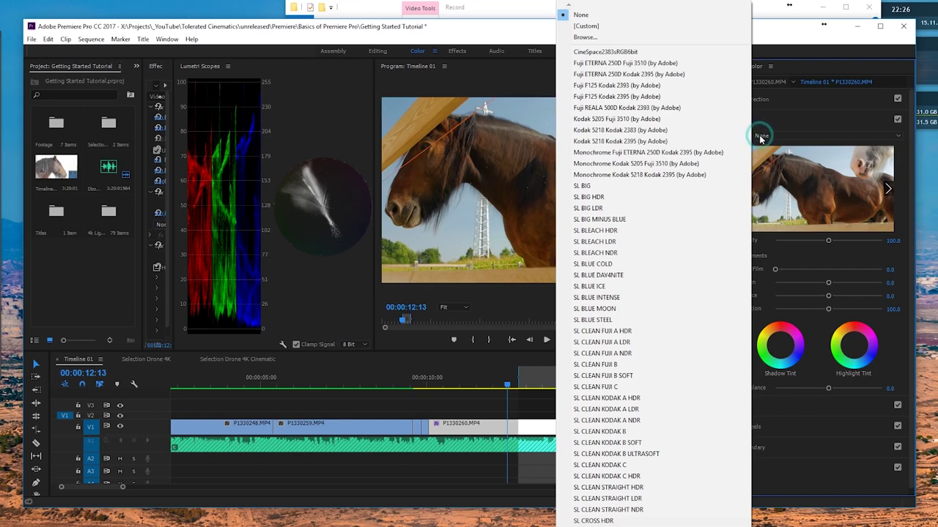
{"action": "left_click", "coordinate": [761, 137]}
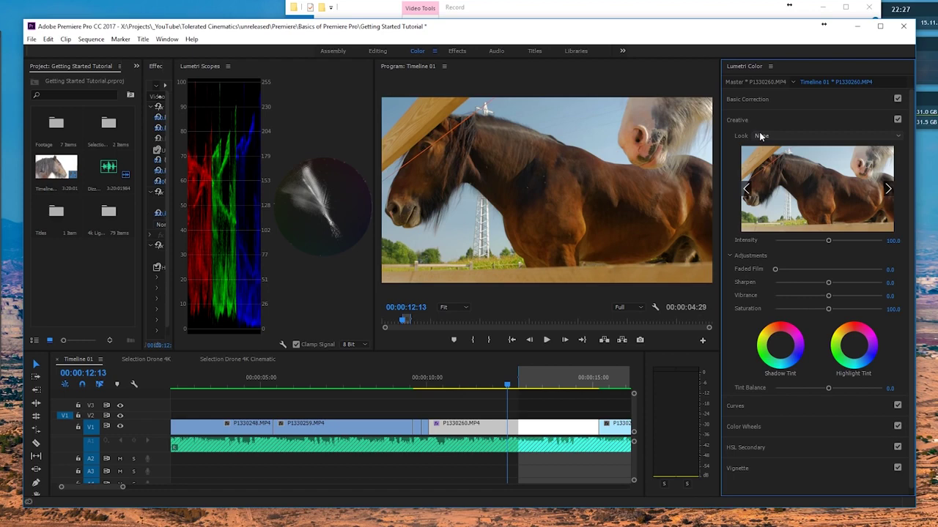
Try the SL BIG LDR look on the horse clip, step forward through the presets and apply SL BLUE ICE
{"action": "left_click", "coordinate": [760, 135]}
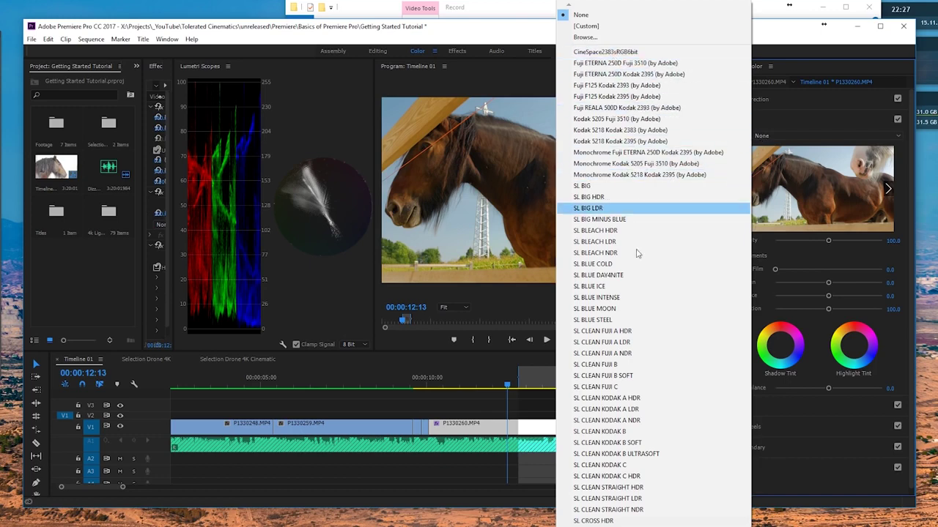
{"action": "left_click", "coordinate": [624, 209]}
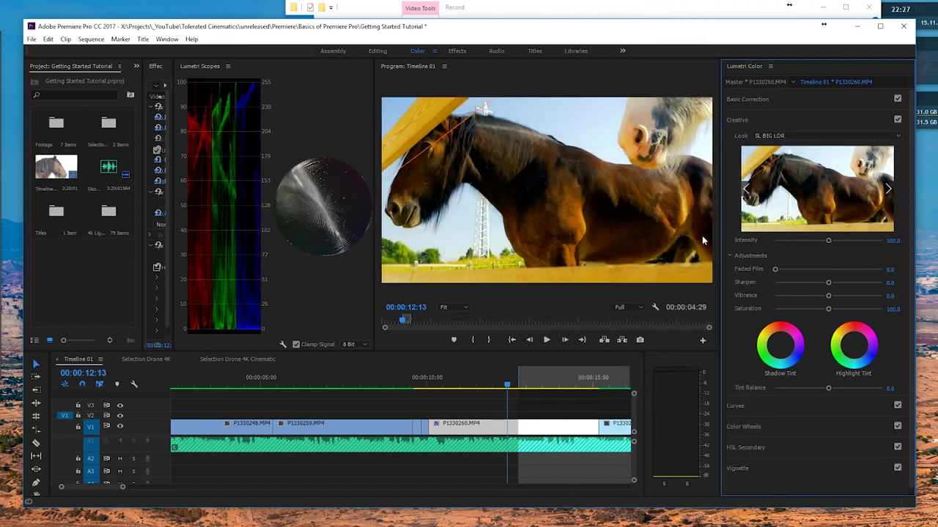
{"action": "left_click", "coordinate": [888, 190]}
{"action": "left_click", "coordinate": [888, 190]}
{"action": "left_click", "coordinate": [889, 189]}
{"action": "left_click", "coordinate": [888, 189]}
{"action": "left_click", "coordinate": [889, 189]}
{"action": "left_click", "coordinate": [889, 190]}
{"action": "left_click", "coordinate": [830, 201]}
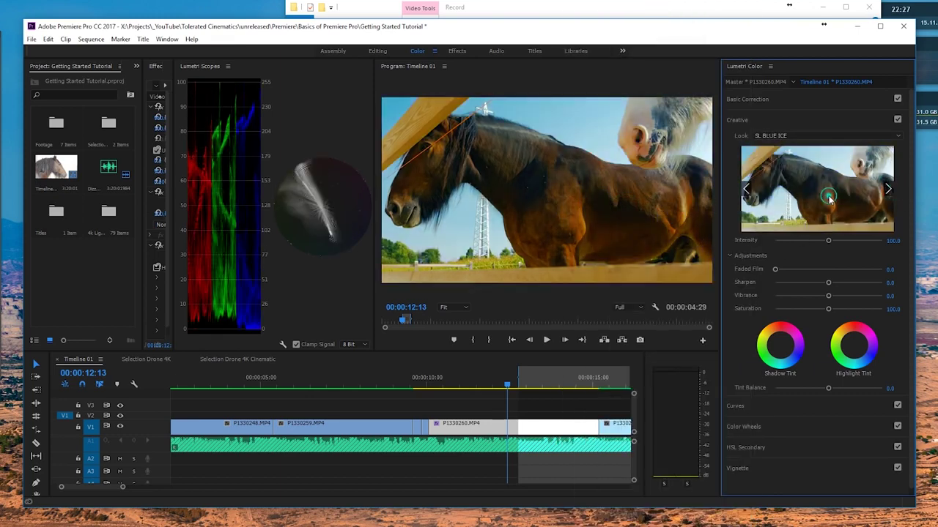
Browse to the Luts folder and load Feel Good.3dl as the clip's Look
{"action": "left_click", "coordinate": [795, 139]}
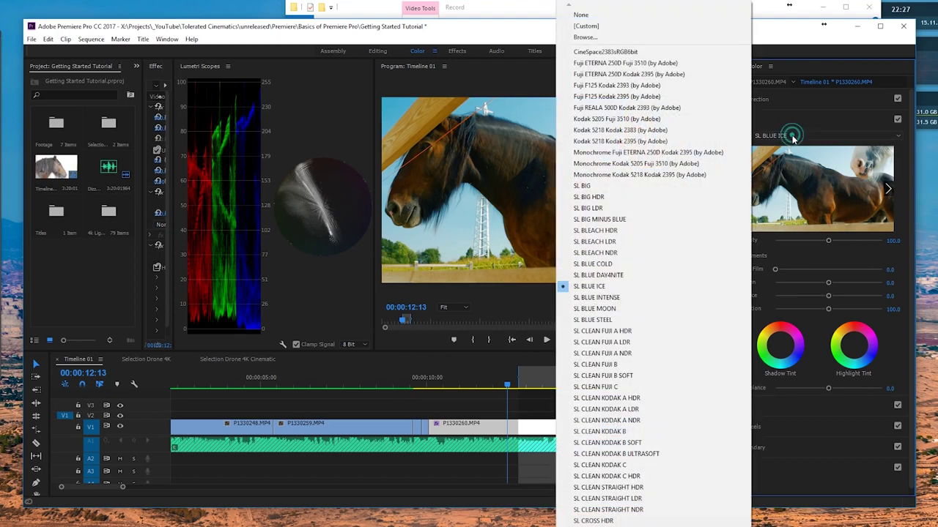
{"action": "left_click", "coordinate": [626, 39]}
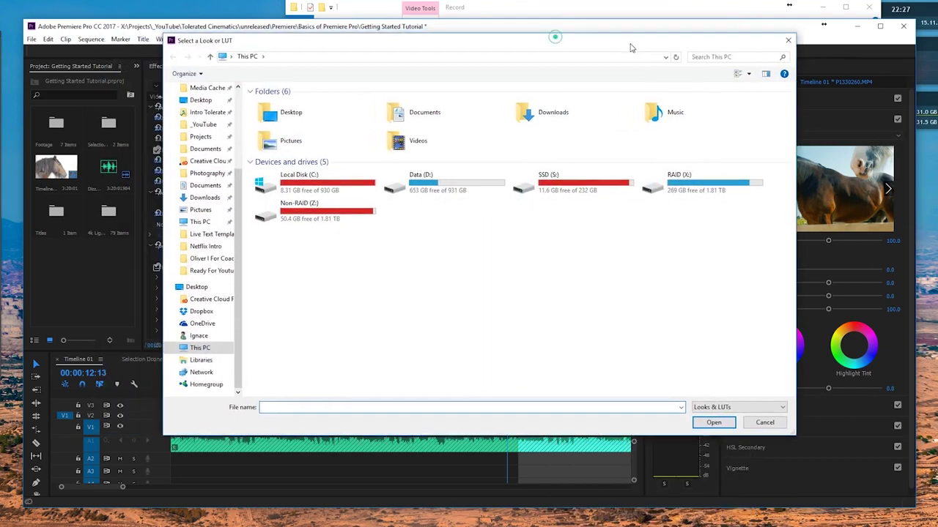
{"action": "left_click", "coordinate": [289, 107]}
{"action": "scroll", "coordinate": [305, 268], "scroll_direction": "down", "scroll_amount": 1}
{"action": "scroll", "coordinate": [315, 370], "scroll_direction": "up", "scroll_amount": 1}
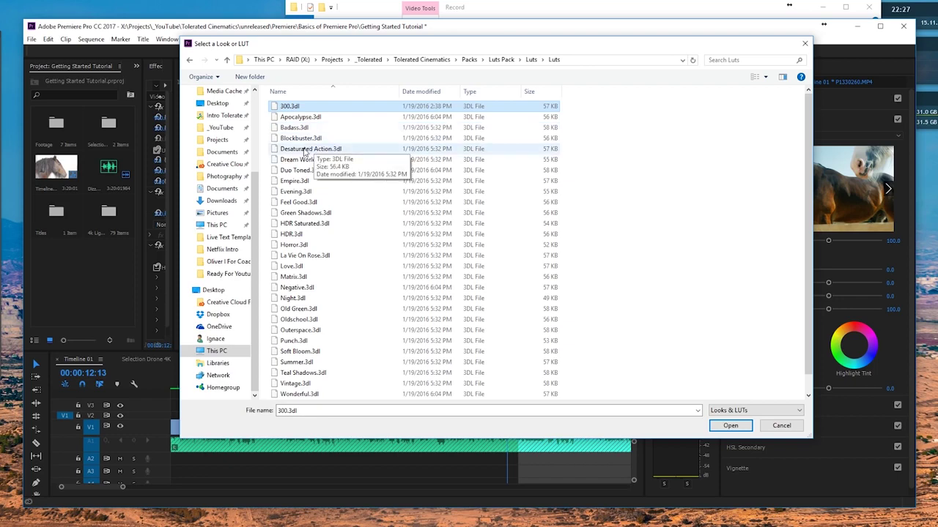
{"action": "left_click", "coordinate": [296, 203]}
{"action": "left_click", "coordinate": [730, 426]}
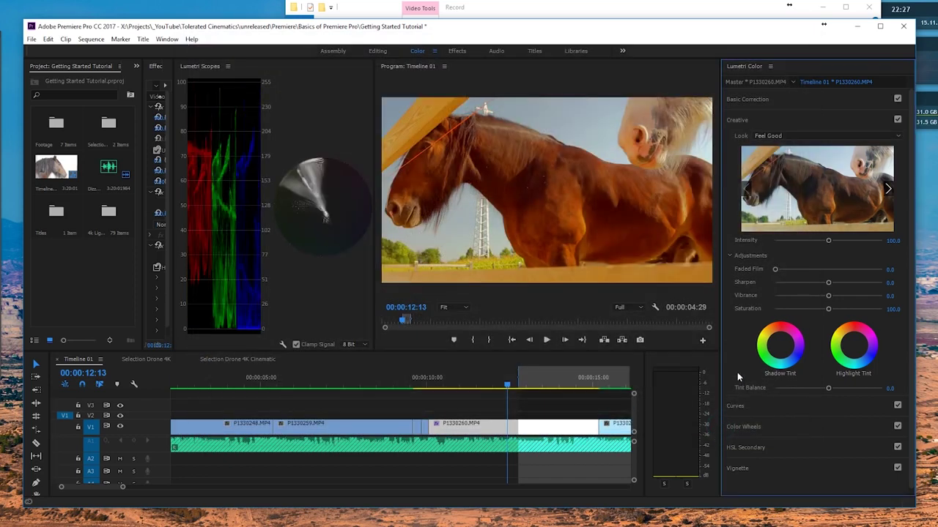
Replace the clip's Look with the Teal Shadows.3dl LUT from the Luts folder
{"action": "left_click", "coordinate": [827, 135]}
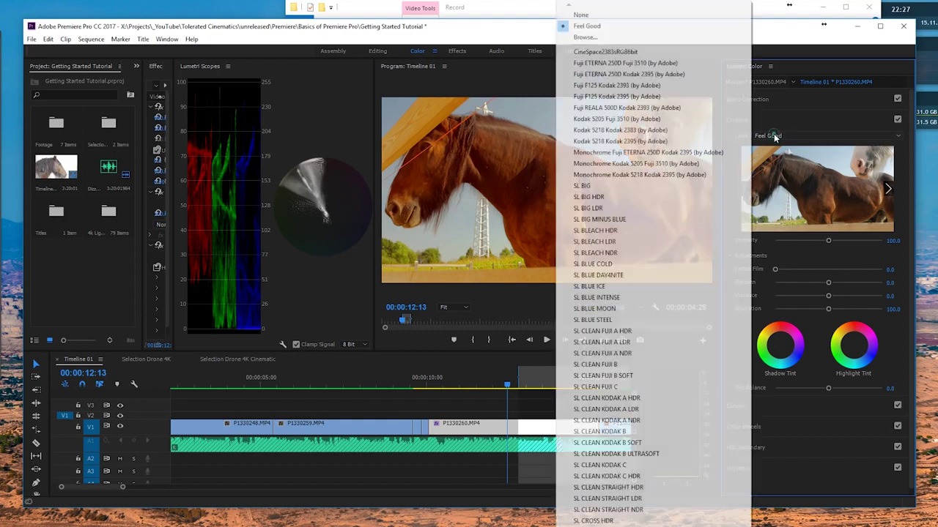
{"action": "left_click", "coordinate": [586, 37]}
{"action": "left_click", "coordinate": [330, 212]}
{"action": "left_click", "coordinate": [316, 257]}
{"action": "scroll", "coordinate": [321, 289], "scroll_direction": "down", "scroll_amount": 1}
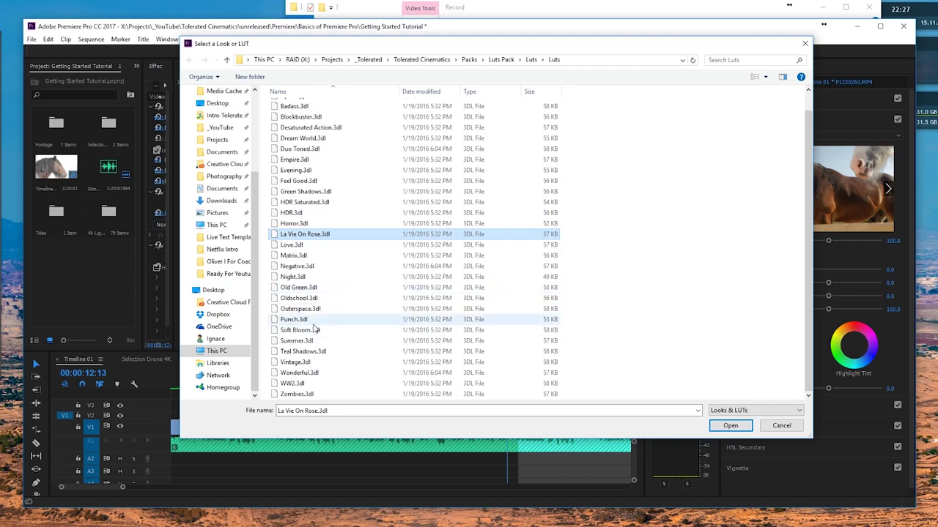
{"action": "left_click", "coordinate": [307, 352]}
{"action": "left_click", "coordinate": [730, 426]}
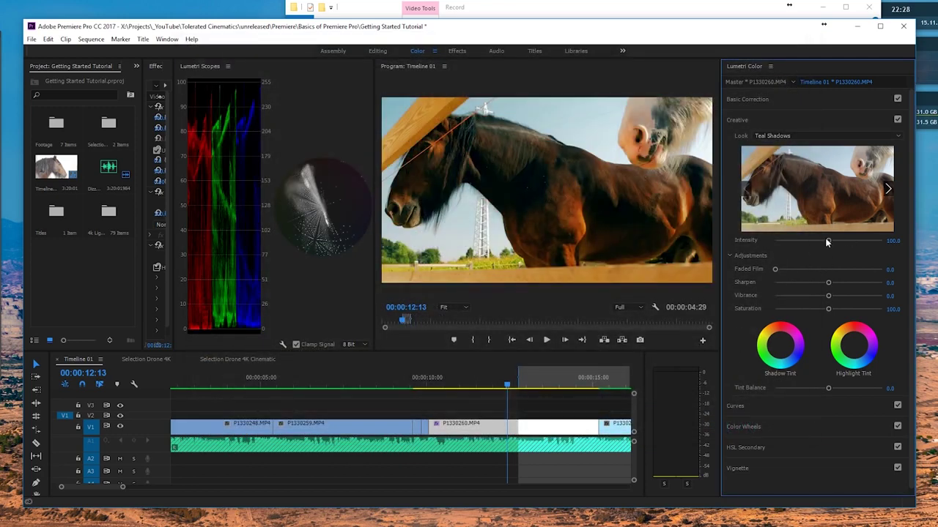
Load the Apocalypse.3dl LUT from the Luts folder as the clip's Look
{"action": "left_click", "coordinate": [825, 139]}
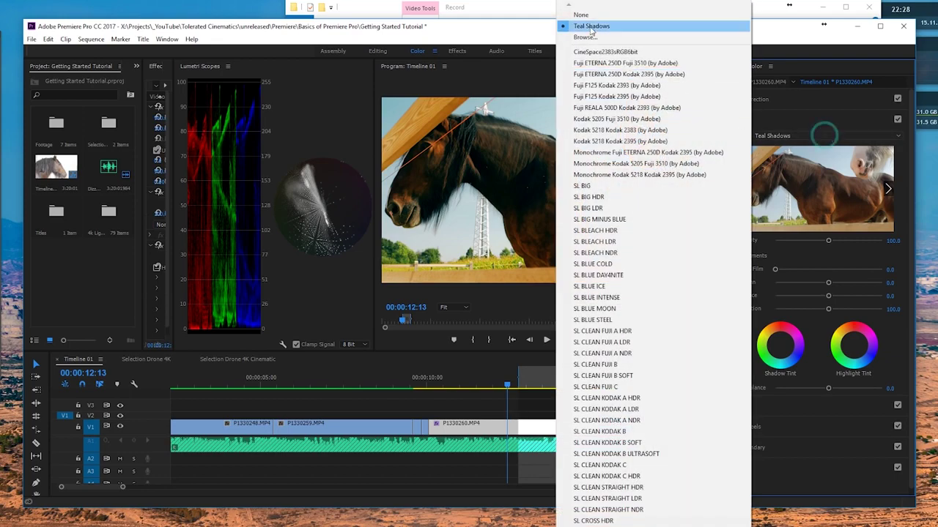
{"action": "left_click", "coordinate": [579, 36]}
{"action": "left_click", "coordinate": [306, 103]}
{"action": "left_click", "coordinate": [300, 127]}
{"action": "left_click", "coordinate": [320, 117]}
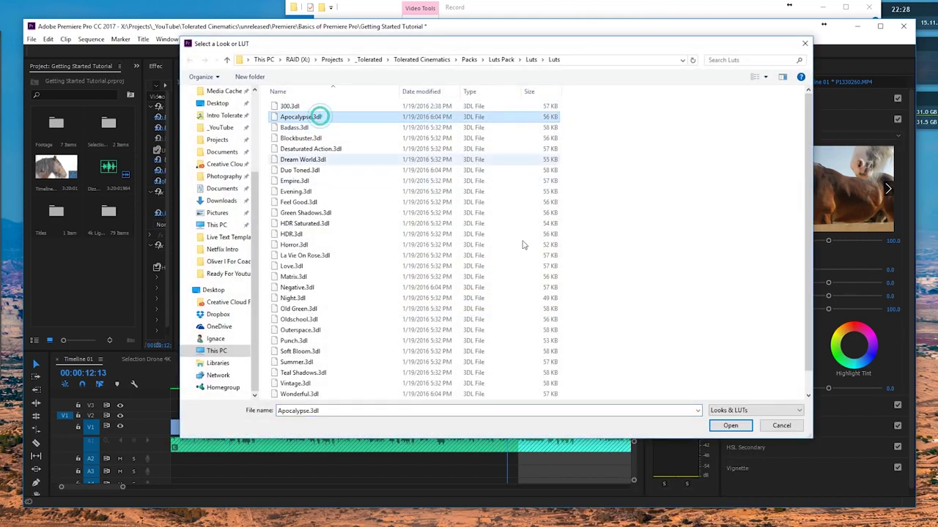
{"action": "left_click", "coordinate": [734, 425]}
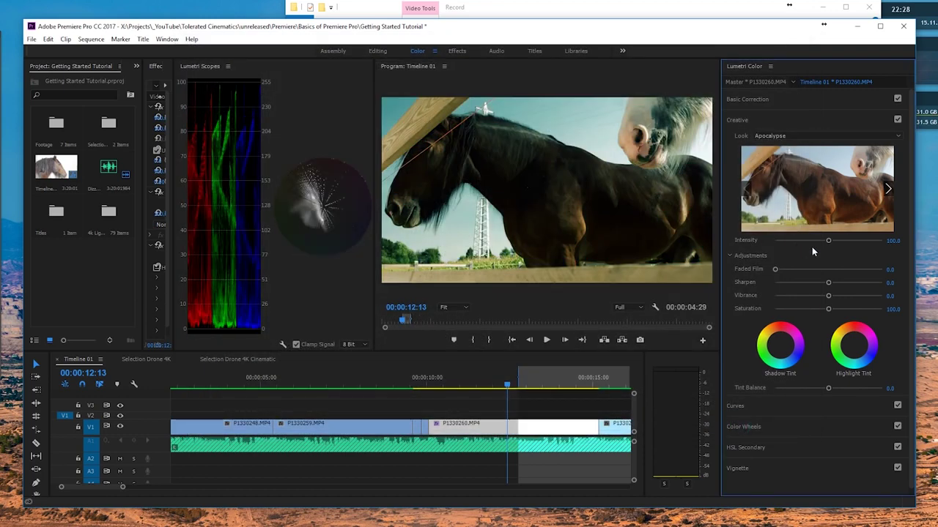
Reduce the Look Intensity to 62.9 and set the Look back to None
{"action": "left_click_drag", "start_coordinate": [828, 241], "coordinate": [817, 258]}
{"action": "left_click", "coordinate": [772, 136]}
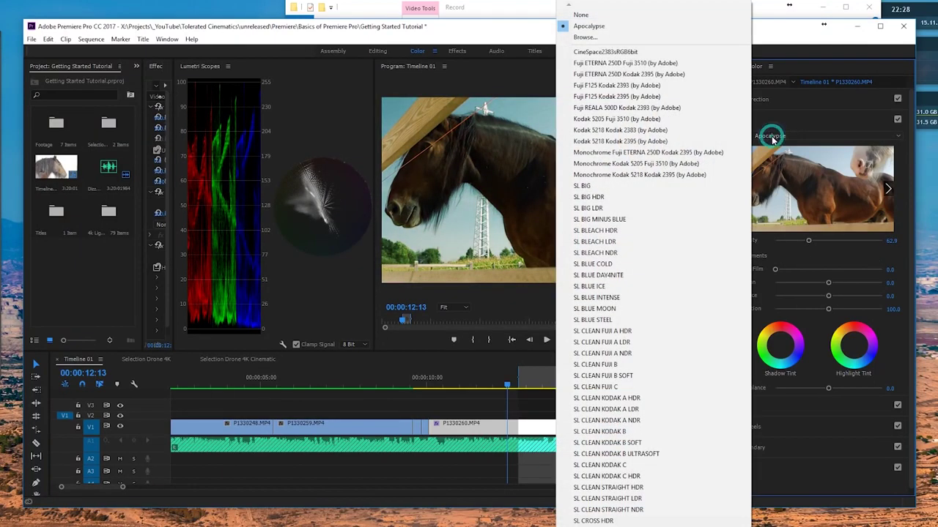
{"action": "left_click", "coordinate": [593, 16]}
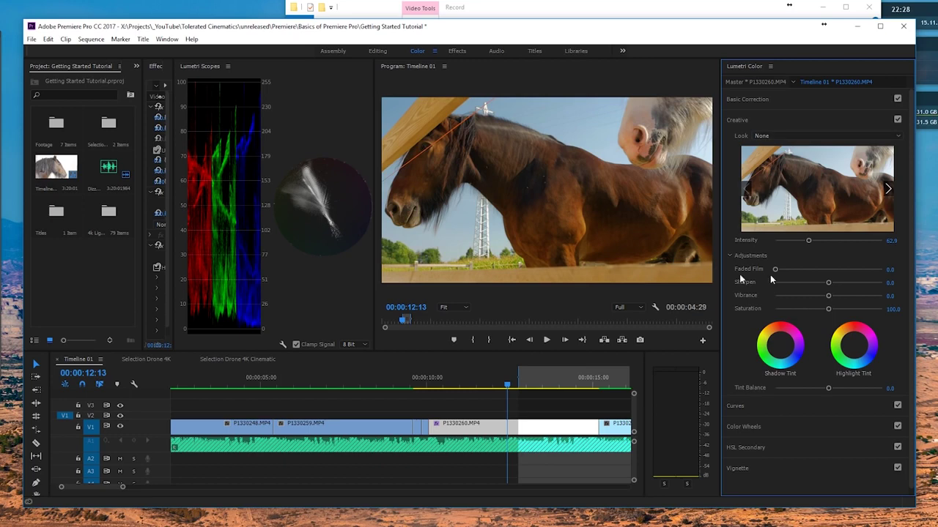
Try Faded Film at 13.8 and 14.3 on the horse clip and return it to 0.0
{"action": "left_click_drag", "start_coordinate": [775, 270], "coordinate": [745, 276]}
{"action": "left_click", "coordinate": [792, 269]}
{"action": "left_click_drag", "start_coordinate": [793, 271], "coordinate": [790, 271]}
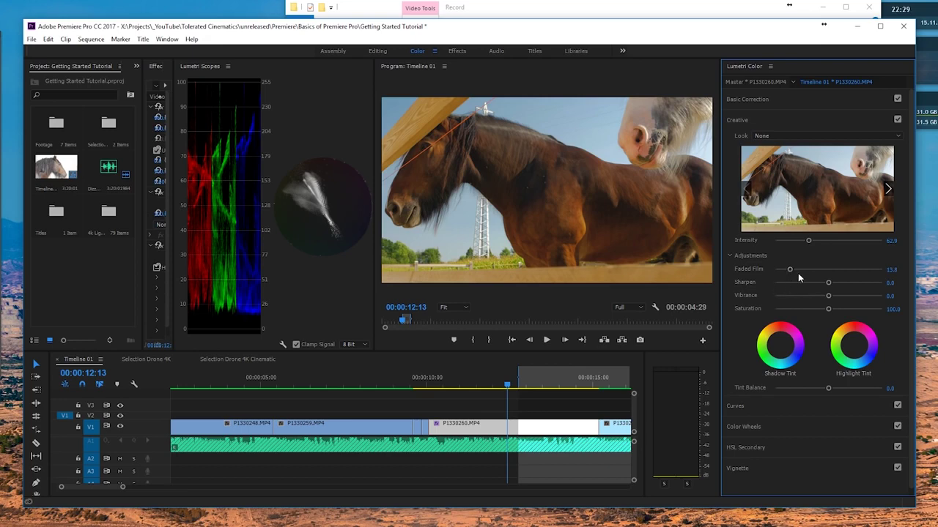
{"action": "left_click_drag", "start_coordinate": [789, 270], "coordinate": [758, 270]}
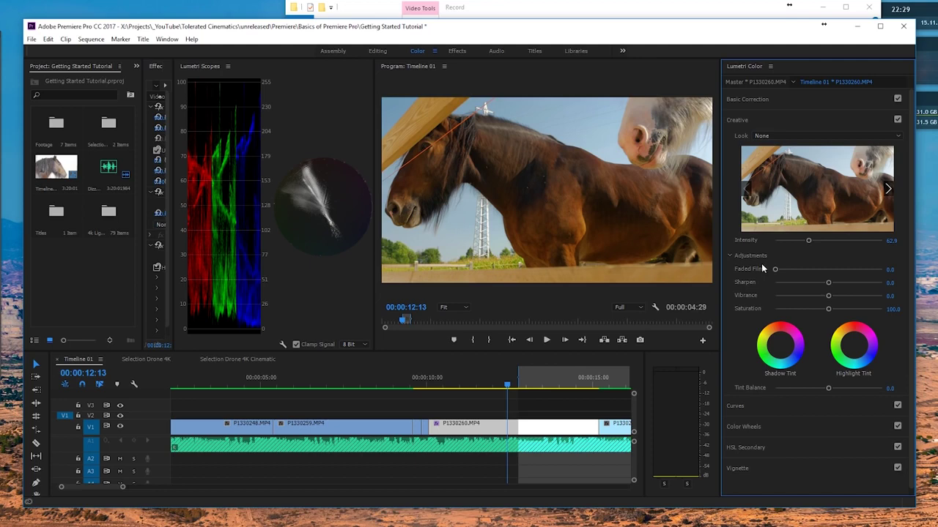
{"action": "mouse_move", "coordinate": [774, 269]}
{"action": "left_mouse_down"}
{"action": "mouse_move", "coordinate": [800, 275]}
{"action": "mouse_move", "coordinate": [790, 271]}
{"action": "left_mouse_up"}
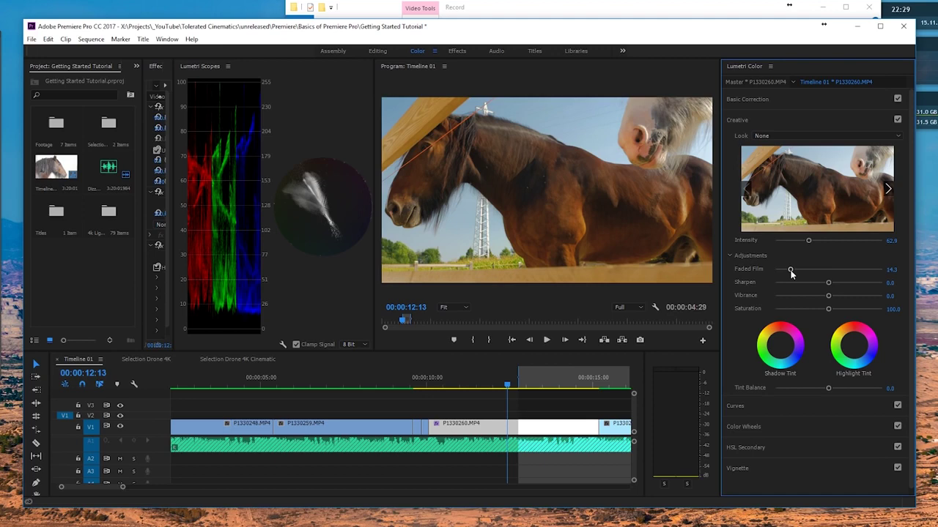
{"action": "left_click_drag", "start_coordinate": [791, 272], "coordinate": [775, 272]}
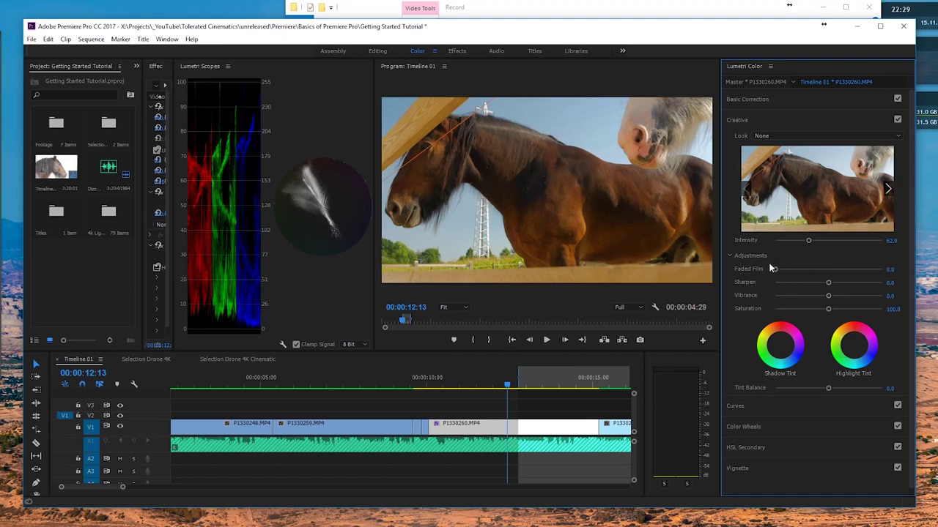
{"action": "left_click_drag", "start_coordinate": [775, 270], "coordinate": [641, 276]}
Set Sharpen to 6.7, Vibrance to 100.0 and Saturation to 81.0 in the Creative adjustments
{"action": "left_click_drag", "start_coordinate": [828, 282], "coordinate": [833, 289]}
{"action": "left_click_drag", "start_coordinate": [832, 284], "coordinate": [833, 286]}
{"action": "mouse_move", "coordinate": [829, 296]}
{"action": "left_mouse_down"}
{"action": "mouse_move", "coordinate": [881, 299]}
{"action": "mouse_move", "coordinate": [747, 299]}
{"action": "mouse_move", "coordinate": [898, 307]}
{"action": "mouse_move", "coordinate": [820, 297]}
{"action": "mouse_move", "coordinate": [882, 303]}
{"action": "mouse_move", "coordinate": [820, 310]}
{"action": "left_mouse_up"}
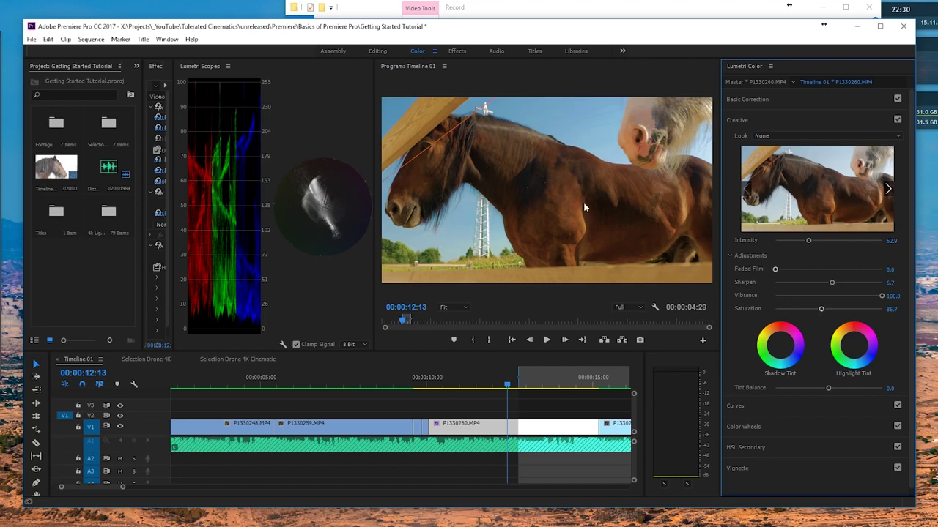
{"action": "left_click_drag", "start_coordinate": [821, 310], "coordinate": [818, 310]}
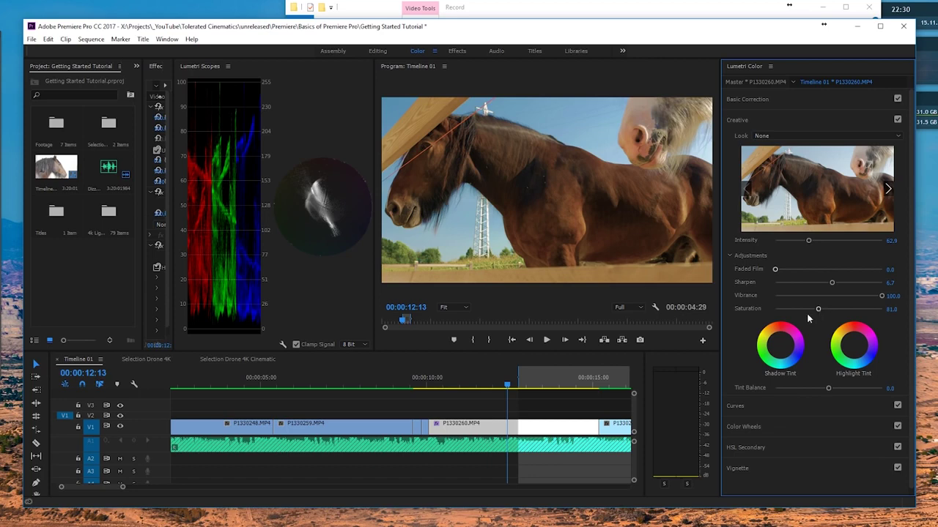
Try a cyan Shadow Tint and a red Highlight Tint, and reset both tint wheels to neutral
{"action": "scroll", "coordinate": [755, 341], "scroll_direction": "down", "scroll_amount": 1}
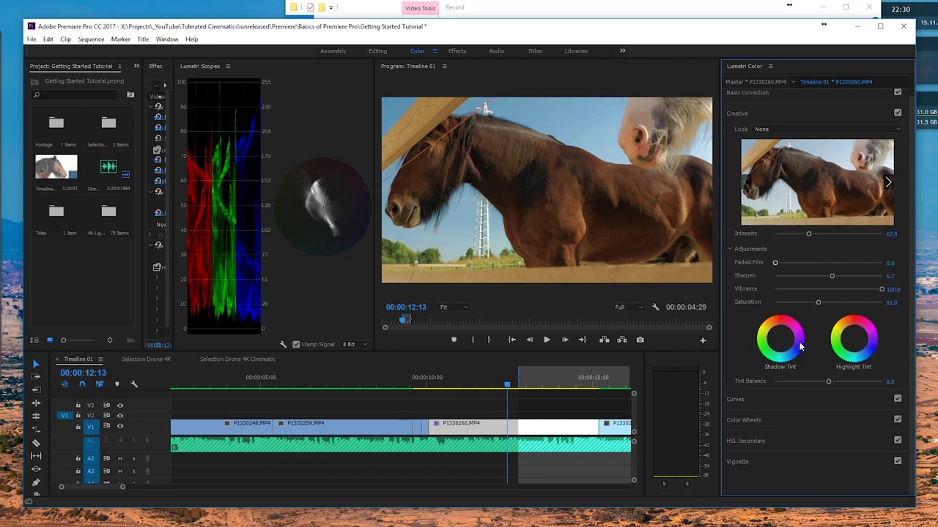
{"action": "left_click_drag", "start_coordinate": [780, 340], "coordinate": [786, 357]}
{"action": "left_click_drag", "start_coordinate": [853, 338], "coordinate": [846, 316]}
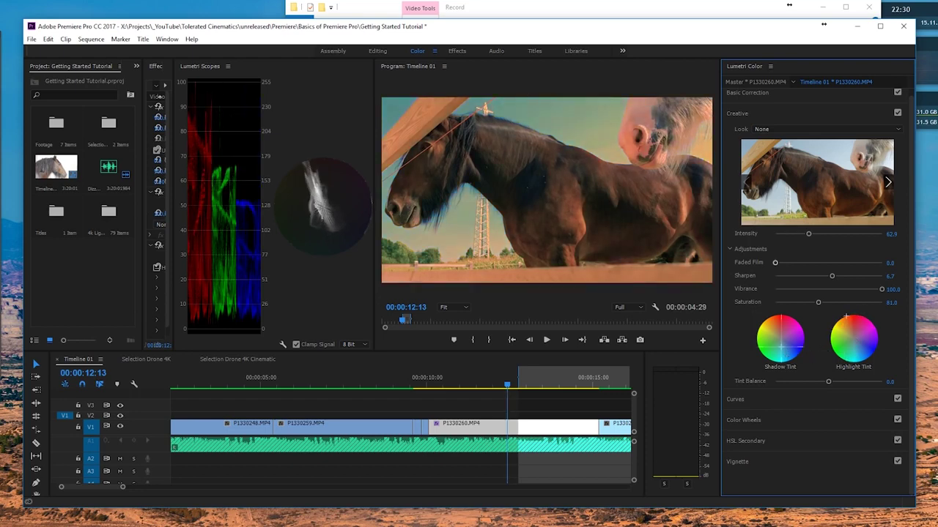
{"action": "double_click", "coordinate": [788, 356]}
{"action": "double_click", "coordinate": [838, 346]}
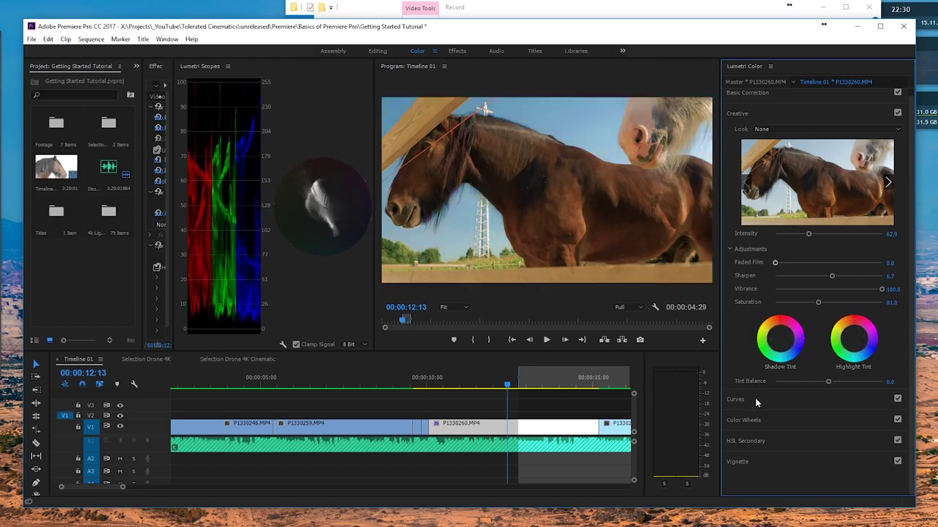
Open the Curves section and shape a gentle S-curve on the master RGB curve with a lowered shadow point and a raised highlight point
{"action": "left_click", "coordinate": [747, 112]}
{"action": "left_click", "coordinate": [742, 141]}
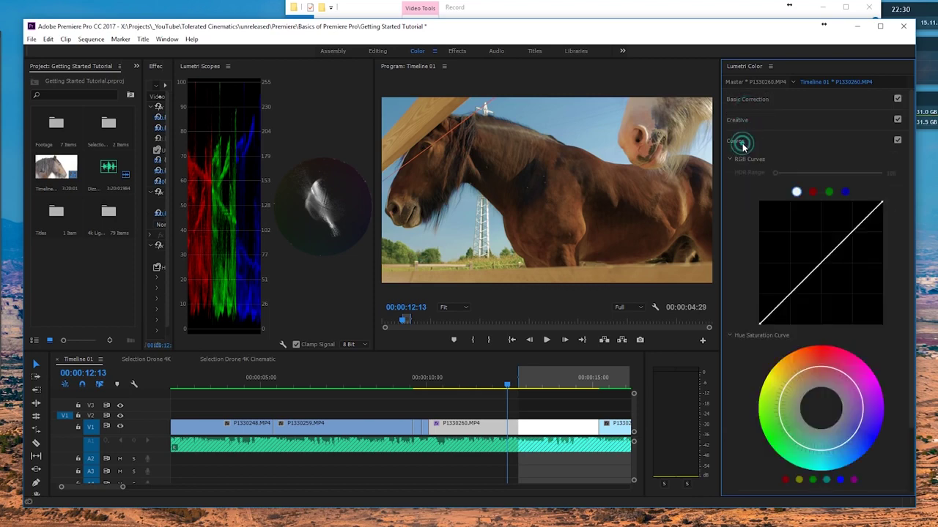
{"action": "left_click_drag", "start_coordinate": [792, 292], "coordinate": [848, 239]}
{"action": "left_click", "coordinate": [809, 285]}
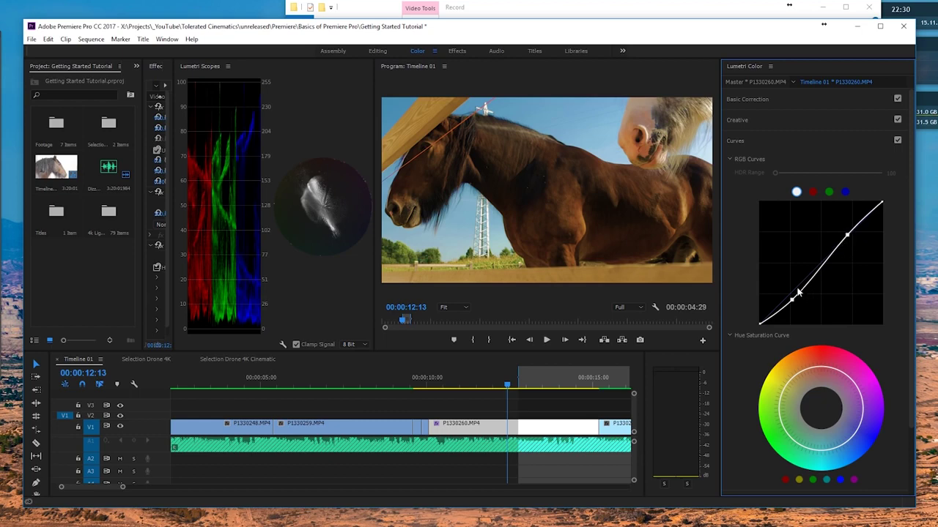
{"action": "left_click_drag", "start_coordinate": [793, 302], "coordinate": [793, 298]}
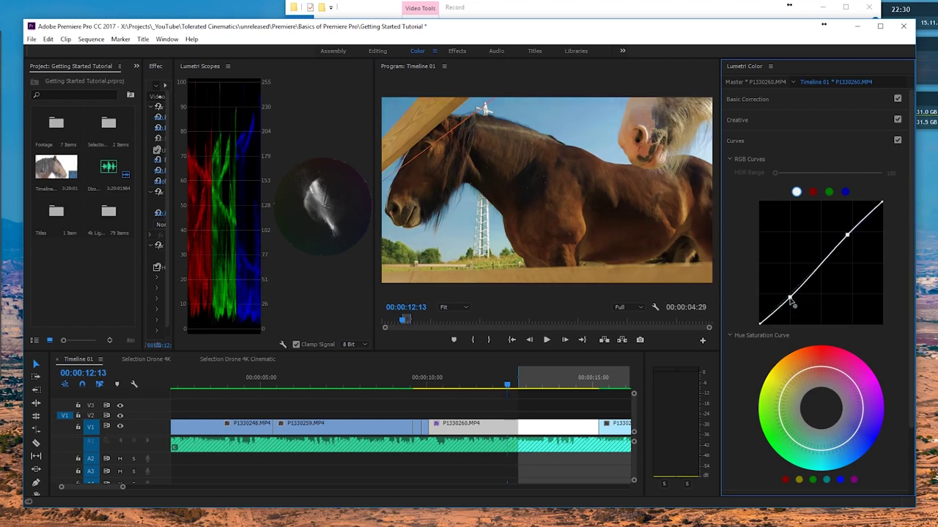
Lower the shadows and lift the highlights on the red curve, and lift the shadows and lower the highlights on the blue curve
{"action": "left_click", "coordinate": [812, 193]}
{"action": "left_click", "coordinate": [827, 193]}
{"action": "left_click", "coordinate": [844, 192]}
{"action": "left_click", "coordinate": [813, 192]}
{"action": "left_click_drag", "start_coordinate": [856, 230], "coordinate": [855, 229]}
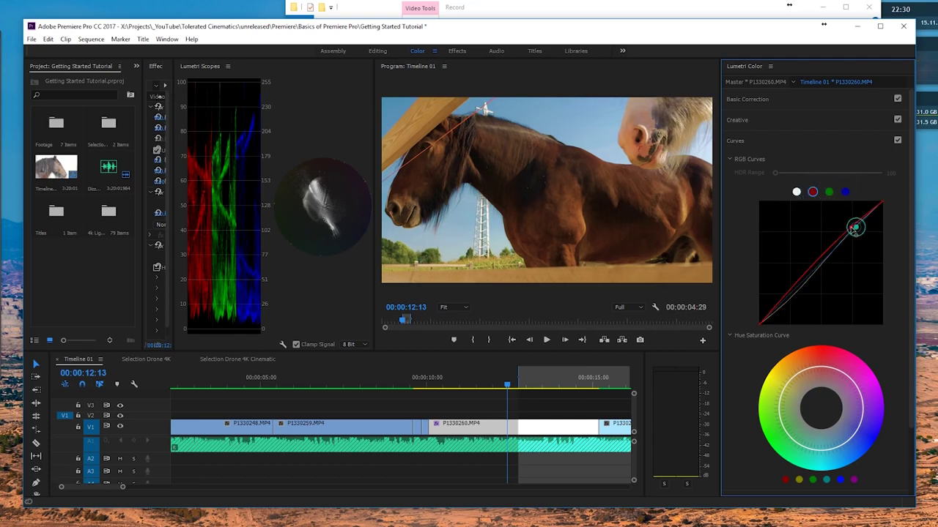
{"action": "left_click_drag", "start_coordinate": [807, 281], "coordinate": [793, 300]}
{"action": "left_click", "coordinate": [845, 192]}
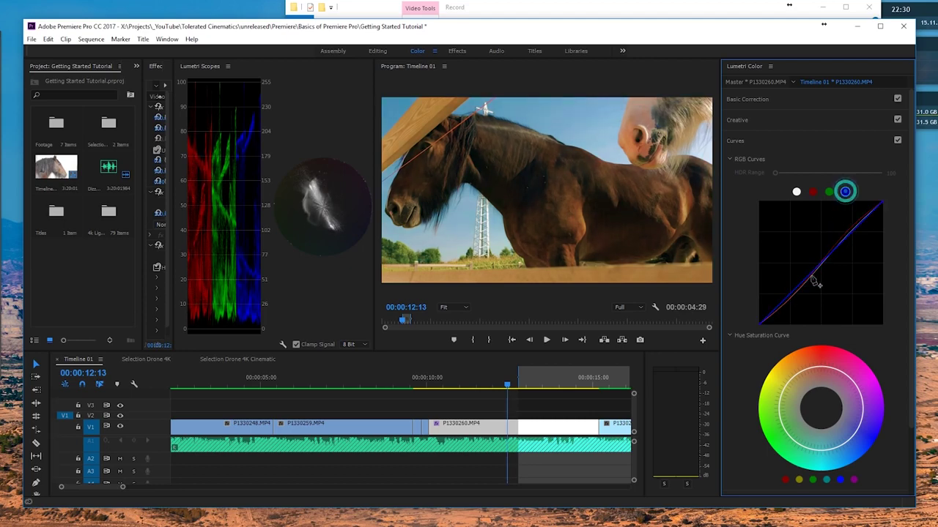
{"action": "left_click_drag", "start_coordinate": [797, 296], "coordinate": [848, 246]}
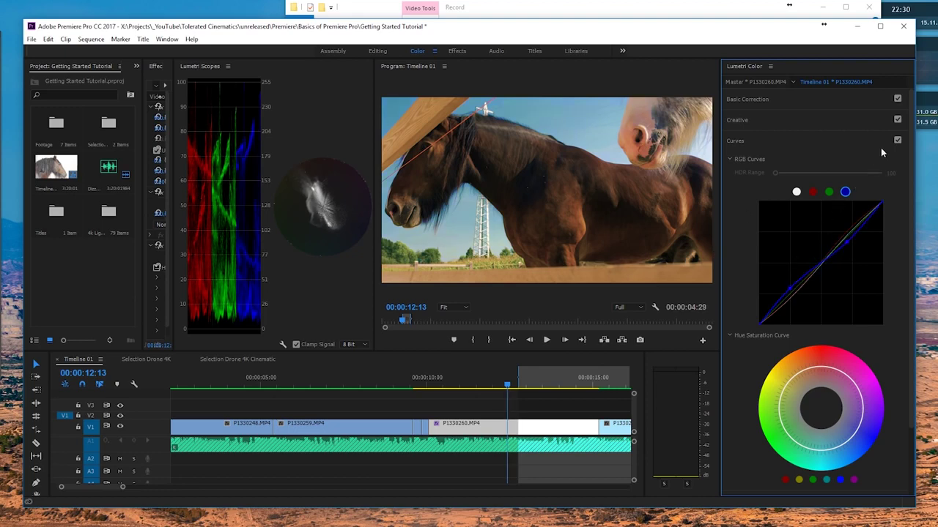
Toggle the Curves section off and on repeatedly to compare the horse clip before and after the curve adjustments
{"action": "left_click", "coordinate": [898, 141]}
{"action": "left_click", "coordinate": [898, 141]}
{"action": "left_click", "coordinate": [898, 141]}
{"action": "left_click", "coordinate": [898, 141]}
{"action": "left_click", "coordinate": [898, 141]}
{"action": "left_click", "coordinate": [899, 141]}
{"action": "left_click", "coordinate": [898, 141]}
{"action": "left_click", "coordinate": [898, 140]}
Try moving the blue curve's points, removing an extra midtone point and raising the black point to tint the shadows blue
{"action": "left_click_drag", "start_coordinate": [789, 291], "coordinate": [791, 287]}
{"action": "mouse_move", "coordinate": [843, 247]}
{"action": "left_mouse_down"}
{"action": "mouse_move", "coordinate": [840, 257]}
{"action": "mouse_move", "coordinate": [847, 236]}
{"action": "mouse_move", "coordinate": [841, 262]}
{"action": "left_mouse_up"}
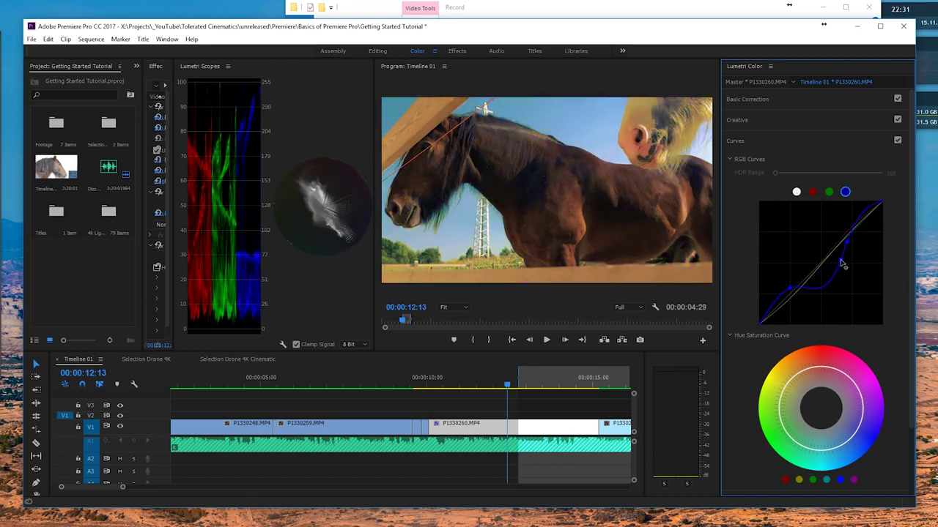
{"action": "left_click", "coordinate": [844, 261], "text": "ctrl"}
{"action": "left_click_drag", "start_coordinate": [789, 288], "coordinate": [791, 296]}
{"action": "left_click_drag", "start_coordinate": [762, 324], "coordinate": [736, 310]}
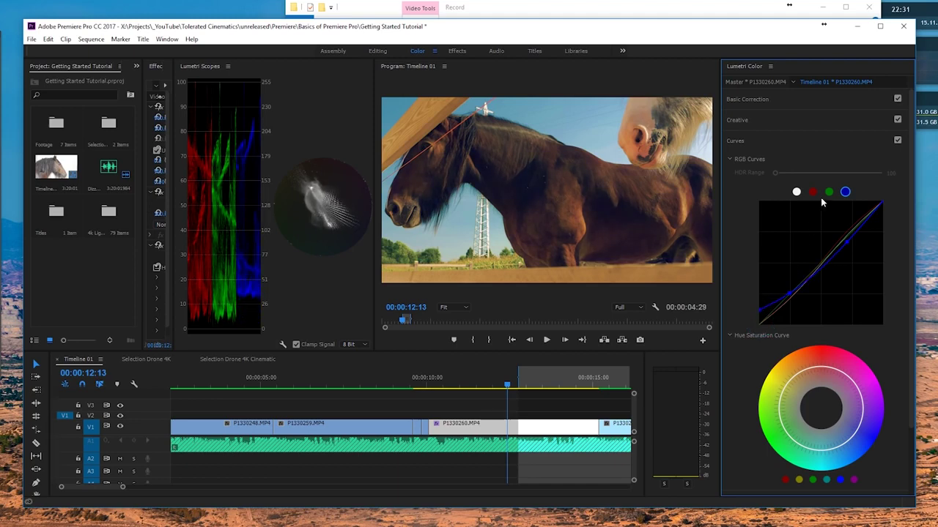
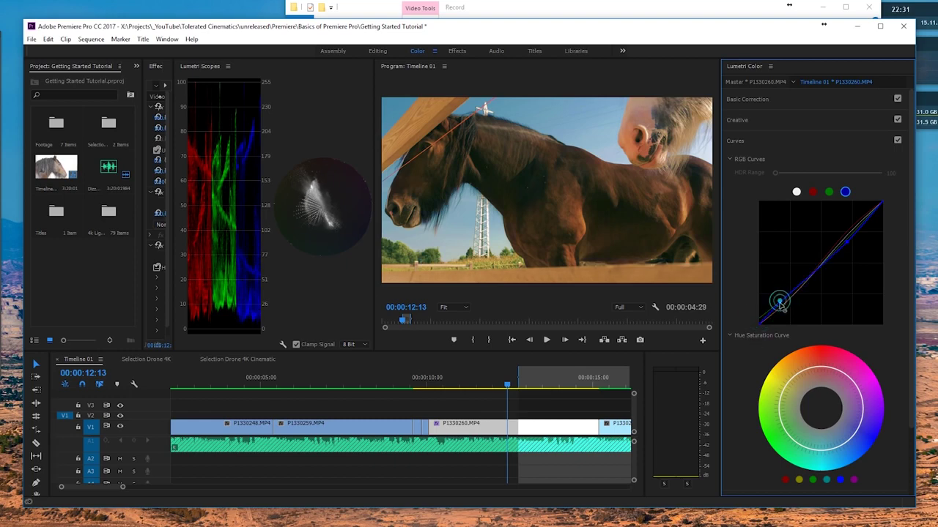
Review the green and blue channel curves and display the red channel curve
{"action": "left_click", "coordinate": [829, 191]}
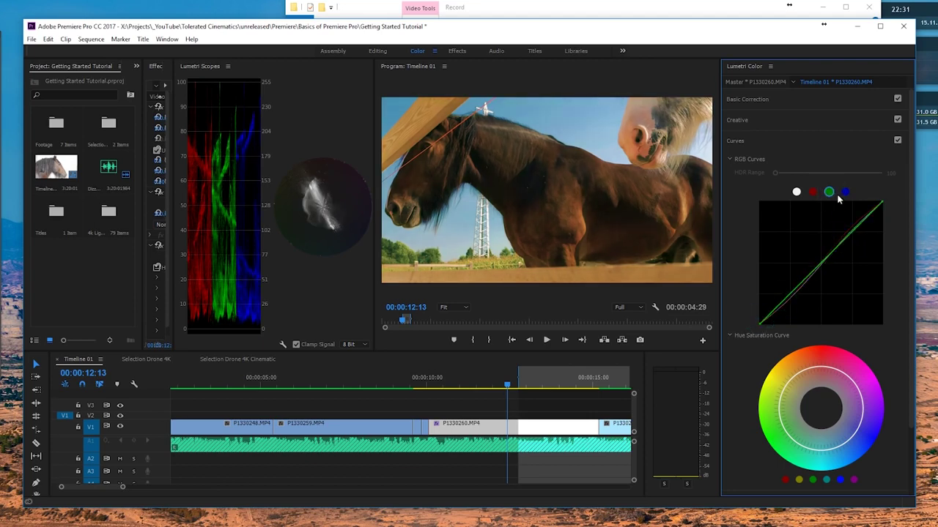
{"action": "left_click", "coordinate": [845, 191]}
{"action": "left_click", "coordinate": [812, 191]}
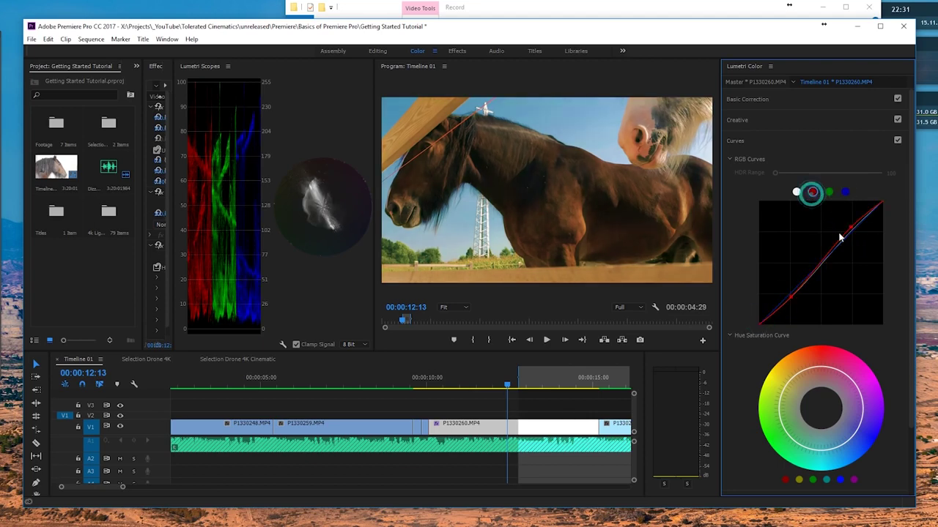
Raise the highlights on the red curve, then anchor the midtones and slightly lower the highlights on the blue curve
{"action": "left_click_drag", "start_coordinate": [850, 232], "coordinate": [848, 230]}
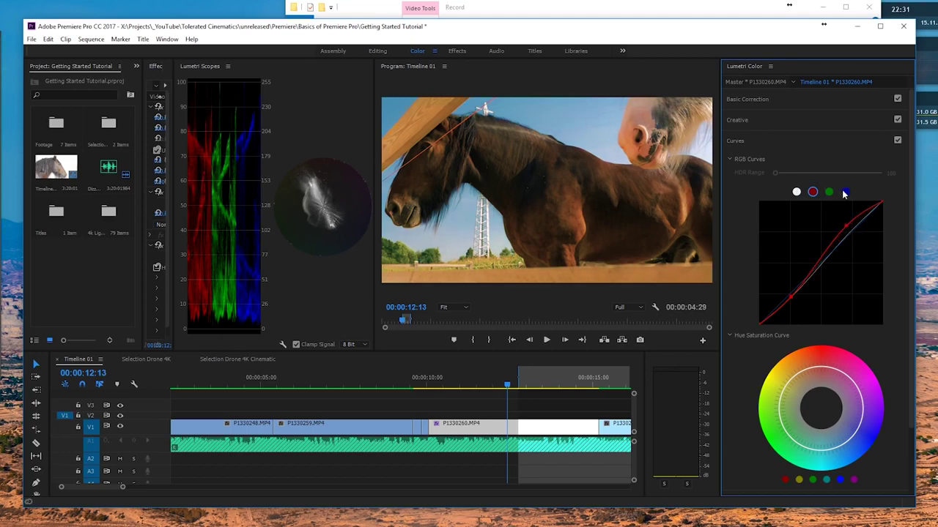
{"action": "left_click", "coordinate": [845, 191]}
{"action": "left_click", "coordinate": [819, 268]}
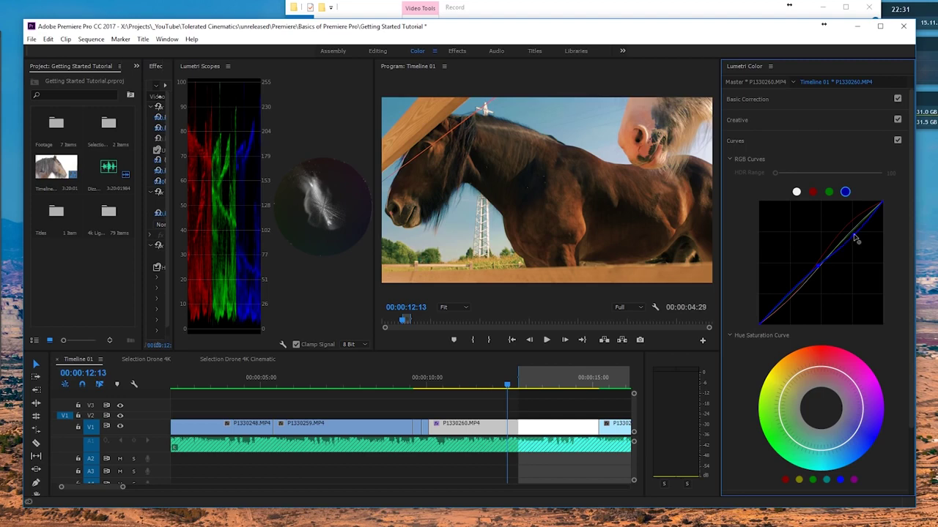
{"action": "left_click", "coordinate": [855, 238]}
{"action": "left_click_drag", "start_coordinate": [859, 239], "coordinate": [855, 239]}
Add points around the Hue Saturation curve to boost the blues' saturation and slightly reduce the oranges
{"action": "scroll", "coordinate": [743, 275], "scroll_direction": "down", "scroll_amount": 2}
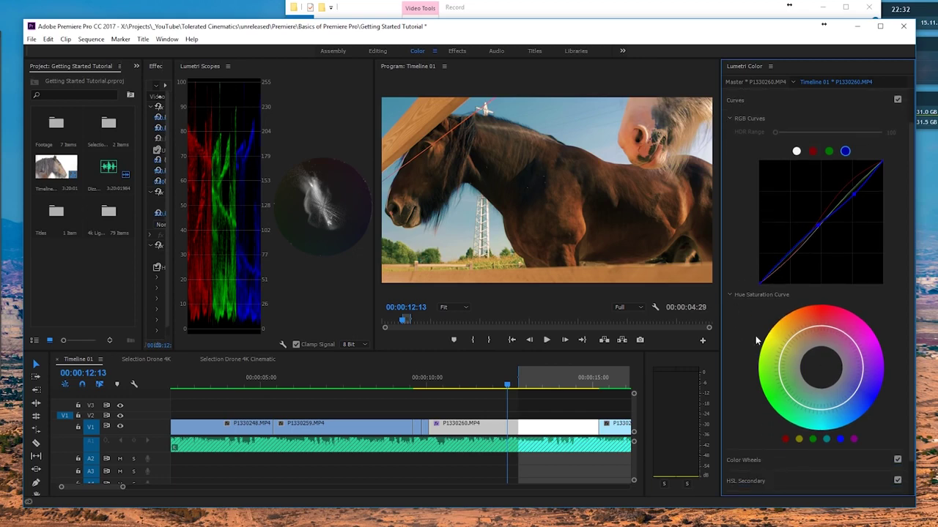
{"action": "scroll", "coordinate": [743, 315], "scroll_direction": "down", "scroll_amount": 2}
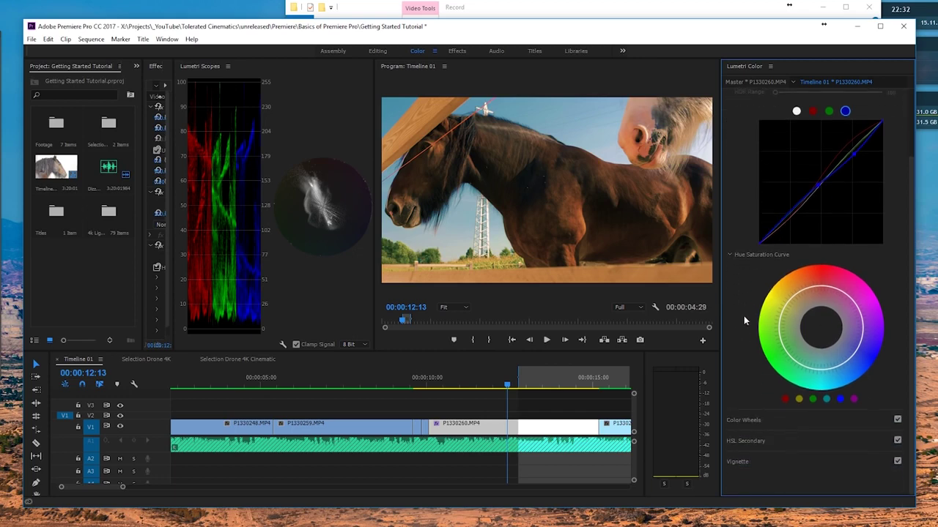
{"action": "left_click", "coordinate": [863, 324]}
{"action": "left_click", "coordinate": [840, 371]}
{"action": "left_click_drag", "start_coordinate": [839, 371], "coordinate": [846, 382]}
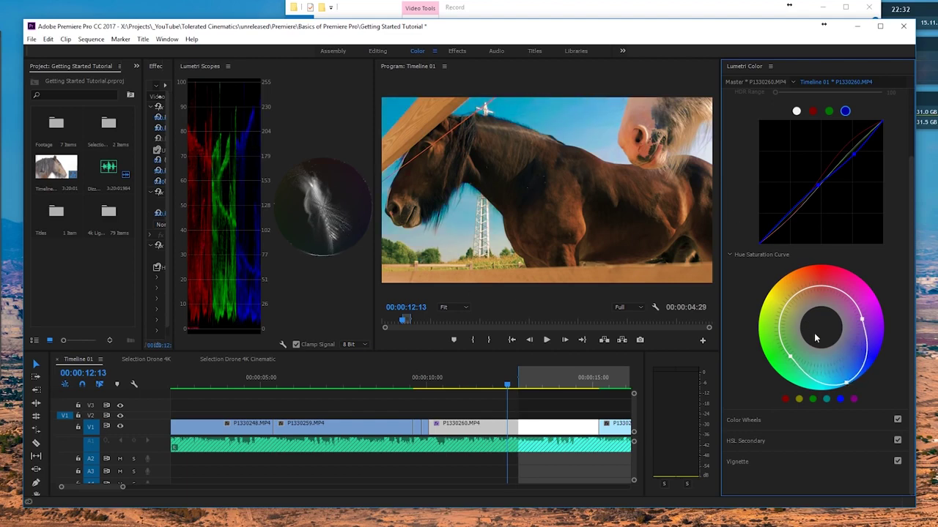
{"action": "left_click_drag", "start_coordinate": [849, 381], "coordinate": [845, 375]}
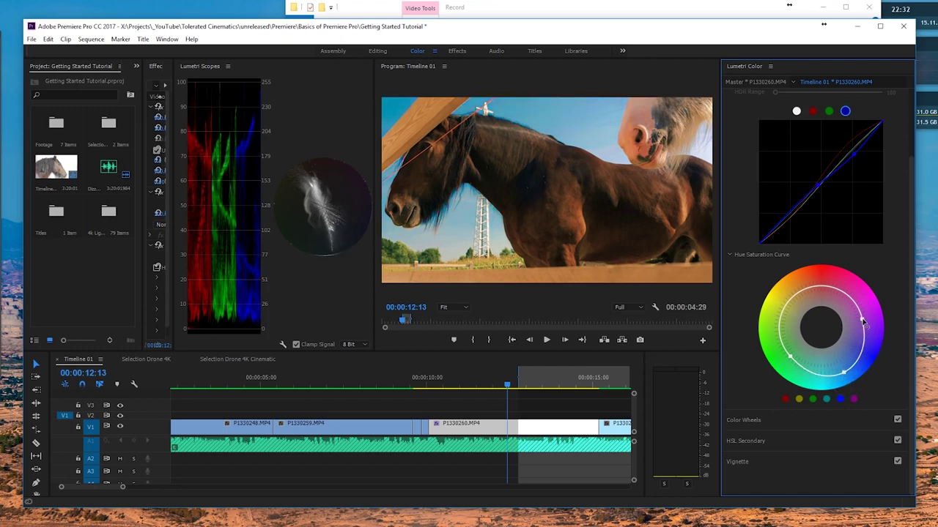
{"action": "left_click", "coordinate": [832, 288]}
{"action": "mouse_move", "coordinate": [800, 299]}
{"action": "left_mouse_down"}
{"action": "mouse_move", "coordinate": [812, 318]}
{"action": "mouse_move", "coordinate": [792, 287]}
{"action": "mouse_move", "coordinate": [798, 298]}
{"action": "left_mouse_up"}
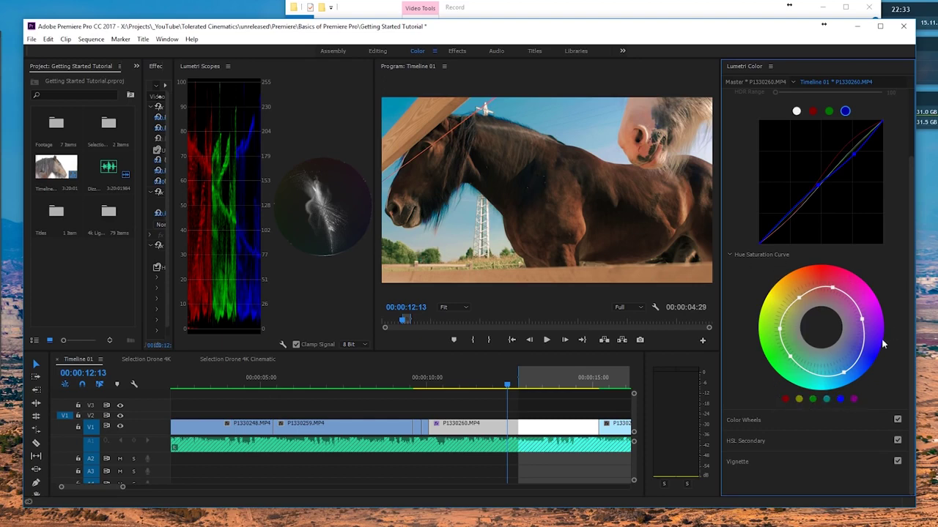
Sample the blue sky near the upper beam as the HSL Secondary key colour and preview its mask
{"action": "scroll", "coordinate": [760, 164], "scroll_direction": "up", "scroll_amount": 2}
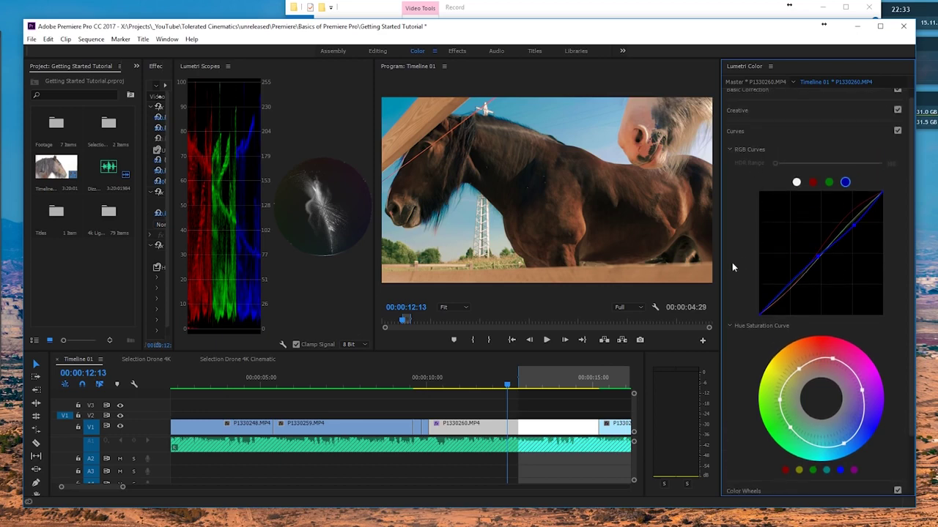
{"action": "left_click", "coordinate": [770, 134]}
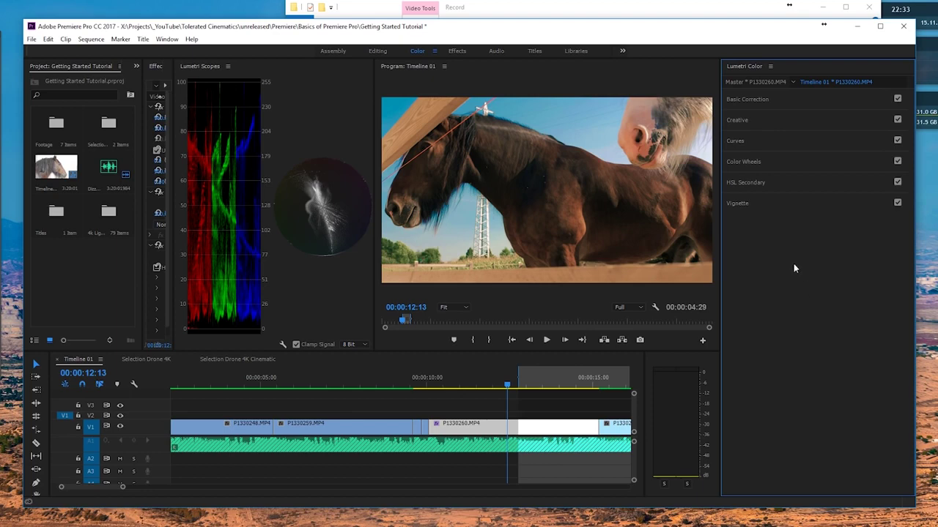
{"action": "left_click", "coordinate": [732, 182]}
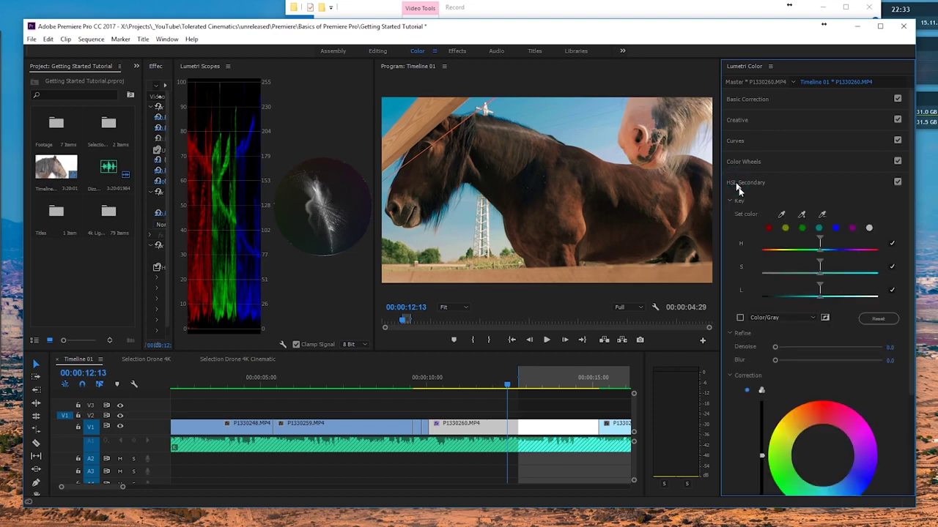
{"action": "left_click", "coordinate": [782, 214]}
{"action": "left_click", "coordinate": [415, 104]}
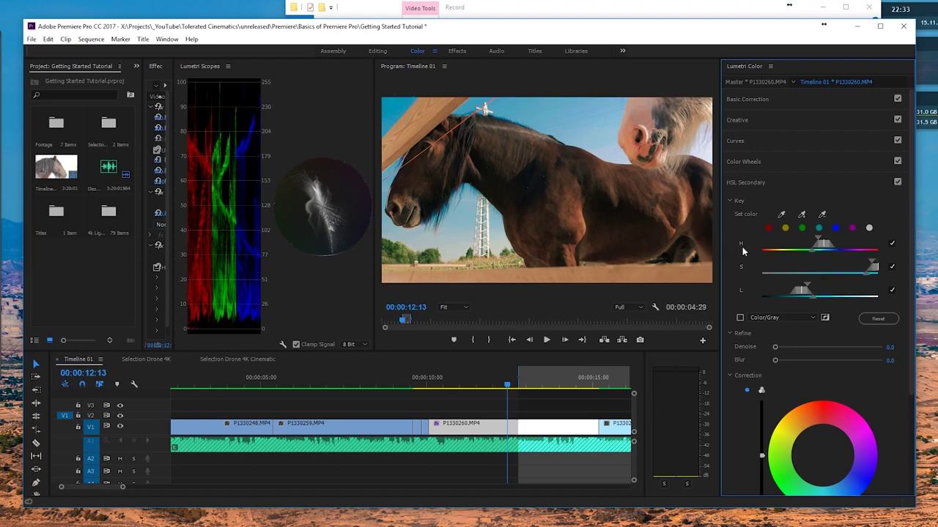
{"action": "left_click", "coordinate": [740, 318]}
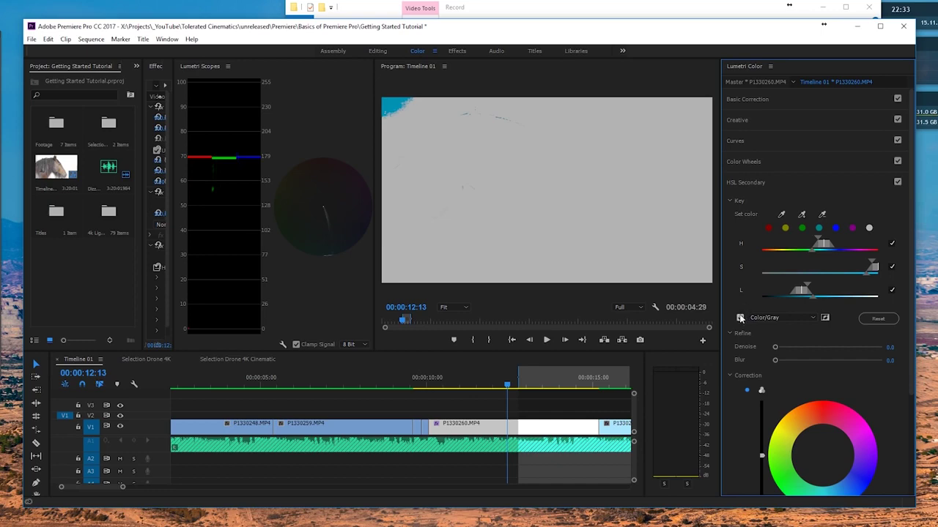
{"action": "left_click", "coordinate": [740, 319]}
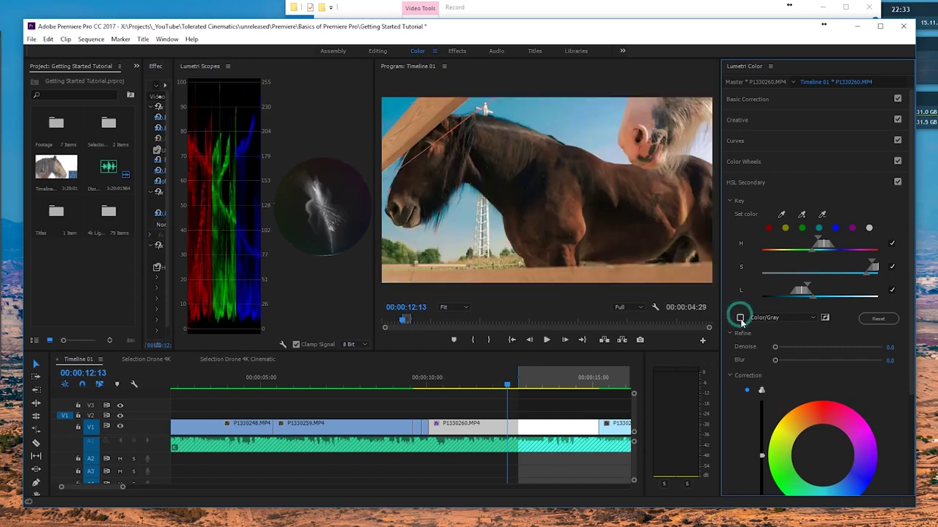
Add three more sky areas to the HSL Secondary key and check the Color/Gray mask
{"action": "left_click", "coordinate": [802, 215]}
{"action": "left_click", "coordinate": [549, 104]}
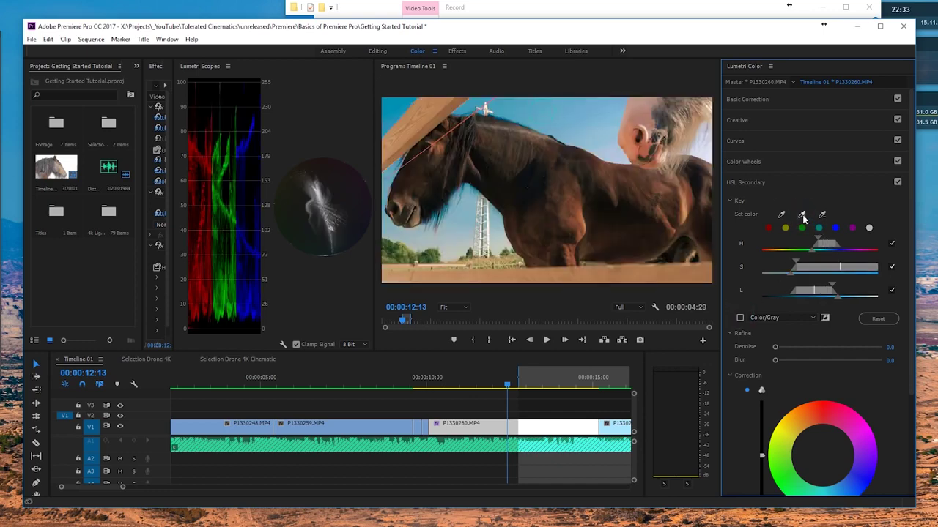
{"action": "left_click", "coordinate": [802, 216]}
{"action": "left_click", "coordinate": [599, 126]}
{"action": "left_click", "coordinate": [802, 216]}
{"action": "left_click", "coordinate": [443, 231]}
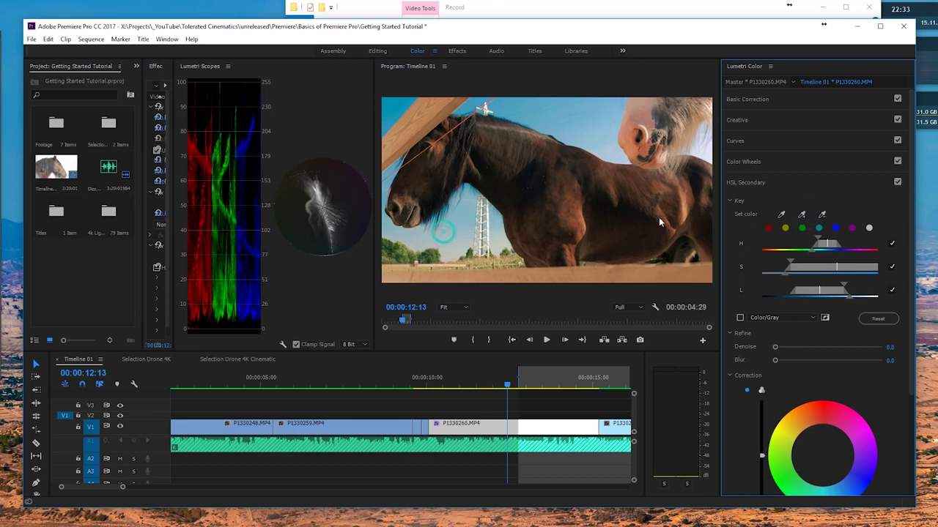
{"action": "left_click", "coordinate": [802, 216]}
{"action": "left_click", "coordinate": [740, 317]}
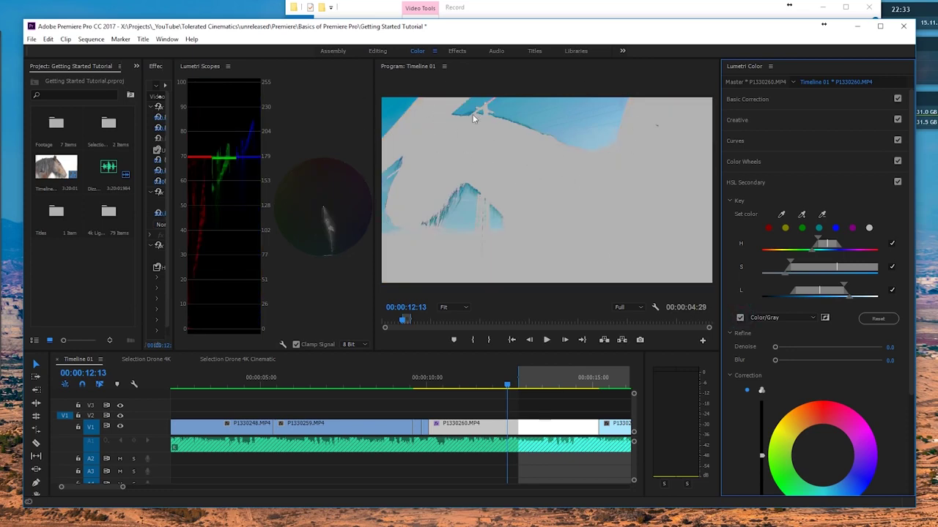
{"action": "left_click", "coordinate": [740, 317]}
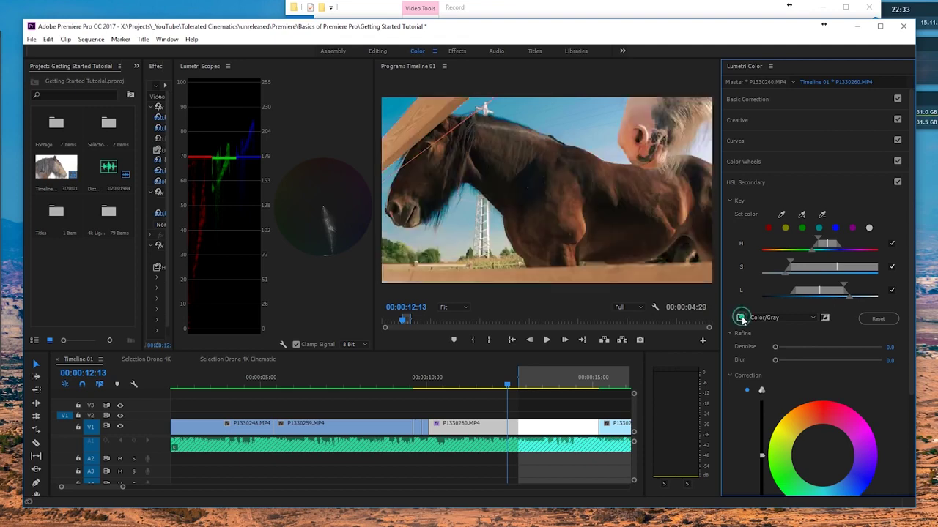
Set the key's Denoise to 14.8 and Blur to 2.9, and test the correction's luminance before returning it to neutral
{"action": "mouse_move", "coordinate": [775, 347]}
{"action": "left_mouse_down"}
{"action": "mouse_move", "coordinate": [791, 350]}
{"action": "mouse_move", "coordinate": [785, 362]}
{"action": "left_mouse_up"}
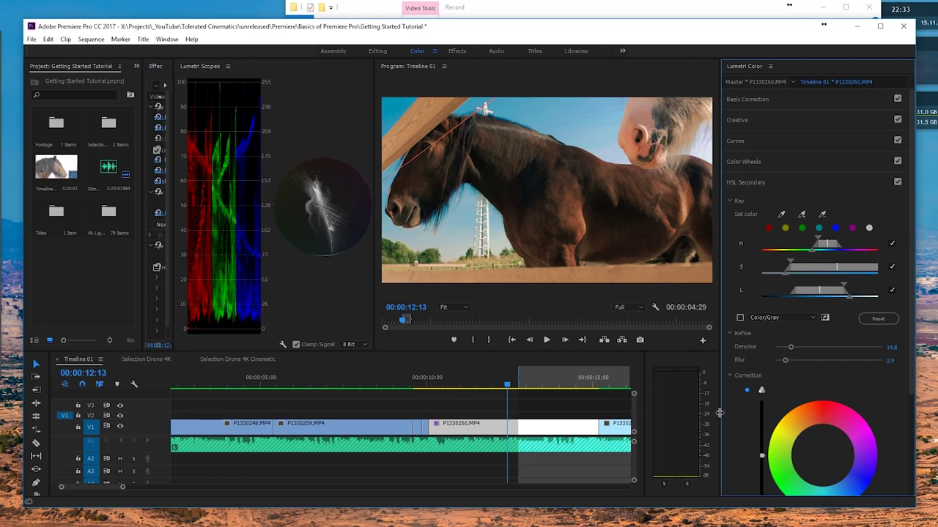
{"action": "scroll", "coordinate": [762, 388], "scroll_direction": "down", "scroll_amount": 3}
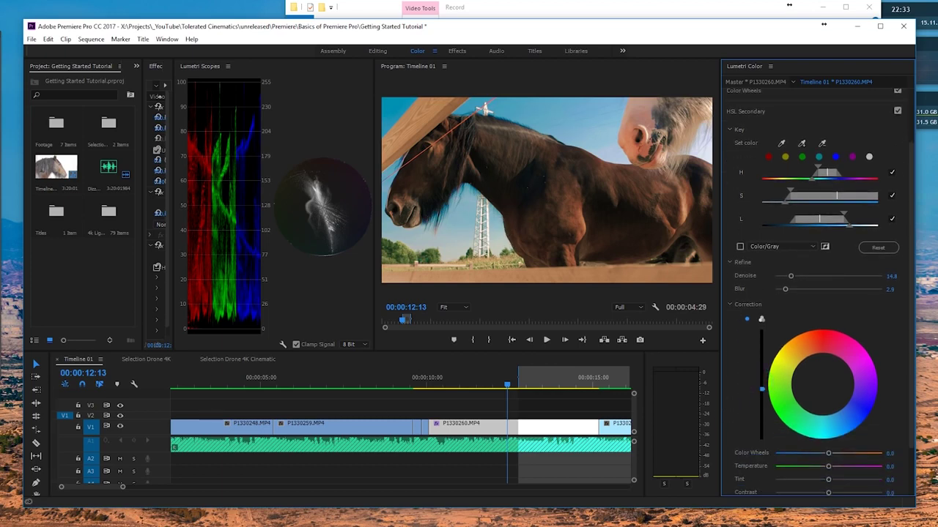
{"action": "left_click", "coordinate": [761, 387]}
{"action": "mouse_move", "coordinate": [762, 388]}
{"action": "left_mouse_down"}
{"action": "mouse_move", "coordinate": [762, 440]}
{"action": "mouse_move", "coordinate": [762, 366]}
{"action": "mouse_move", "coordinate": [762, 384]}
{"action": "left_mouse_up"}
Add samples from the horizon around the tower to the key, testing the correction's luminance and resetting it to neutral
{"action": "left_click", "coordinate": [800, 144]}
{"action": "left_click", "coordinate": [488, 242]}
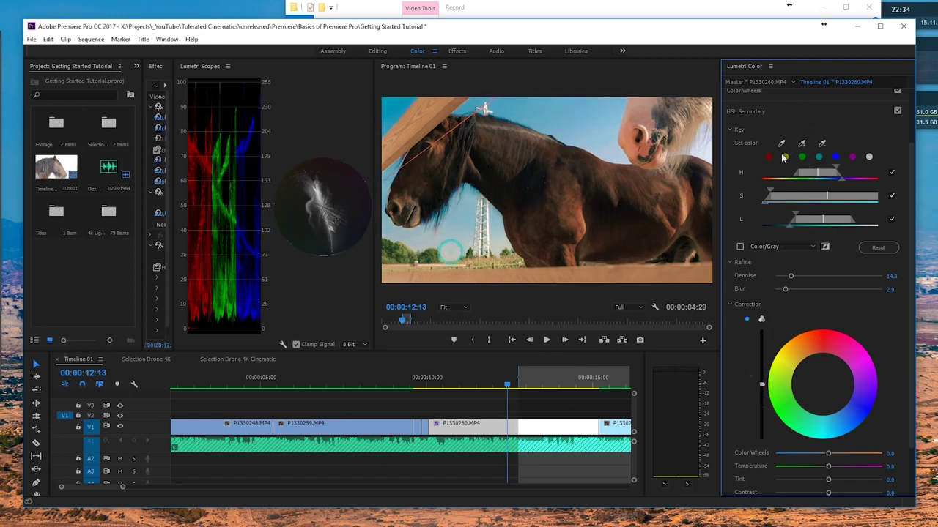
{"action": "left_click", "coordinate": [498, 246]}
{"action": "left_click_drag", "start_coordinate": [760, 384], "coordinate": [762, 439]}
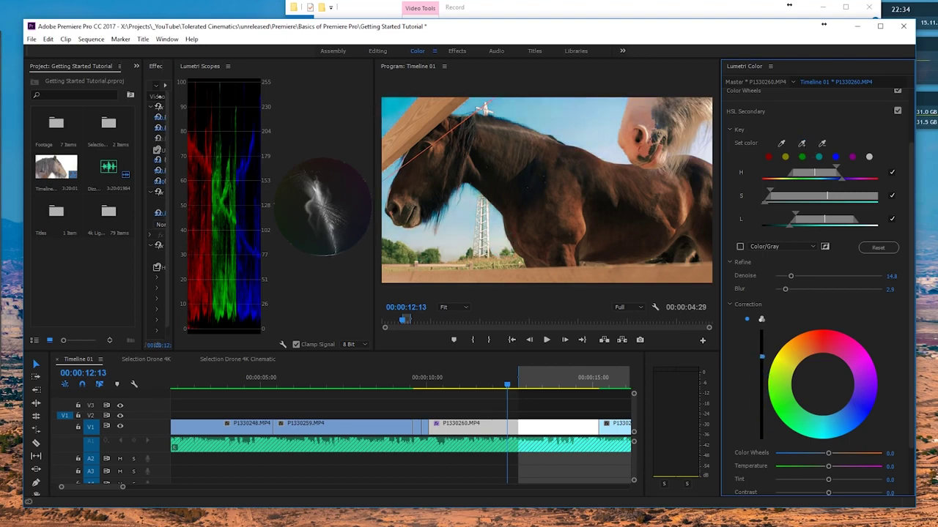
{"action": "left_click", "coordinate": [801, 143]}
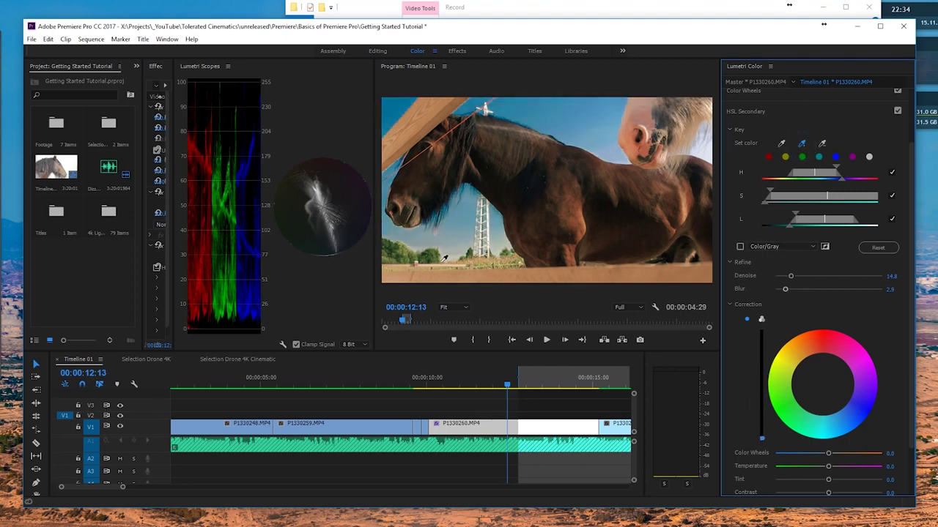
{"action": "left_click", "coordinate": [447, 259]}
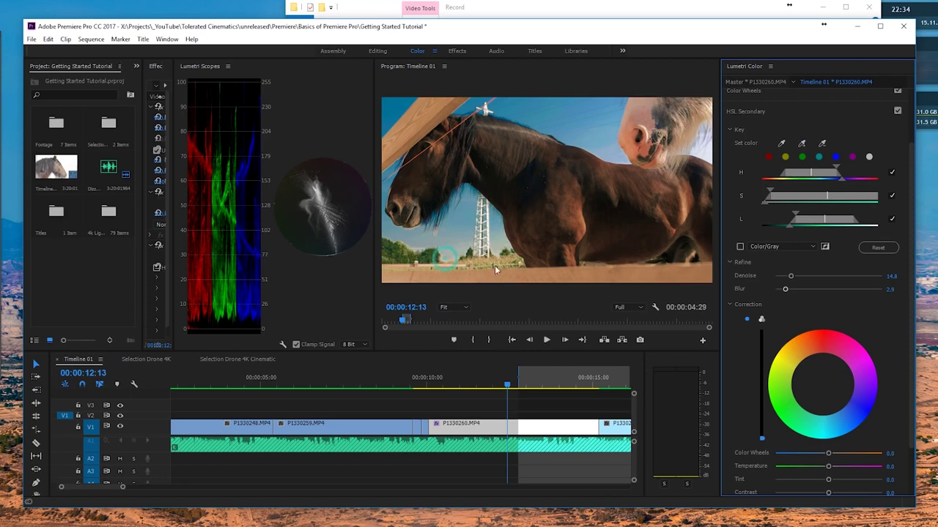
{"action": "double_click", "coordinate": [762, 440]}
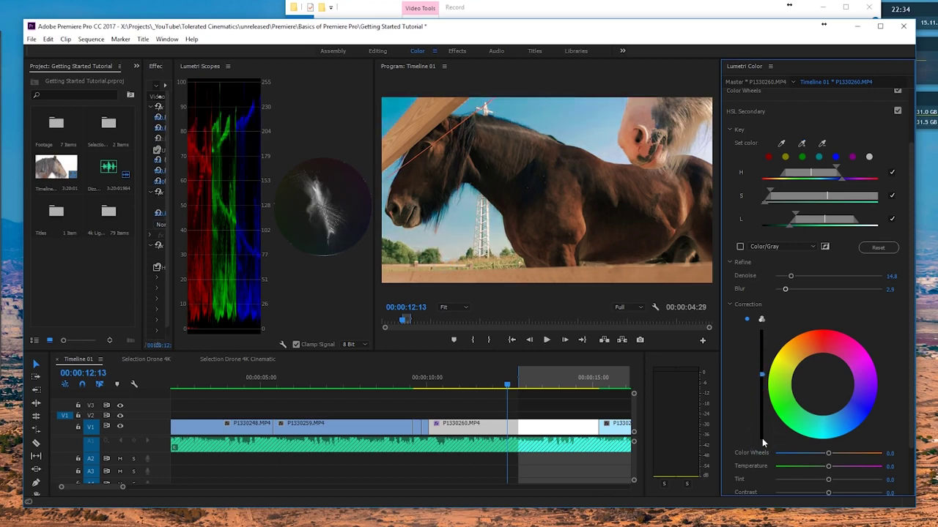
{"action": "left_click_drag", "start_coordinate": [762, 377], "coordinate": [762, 384]}
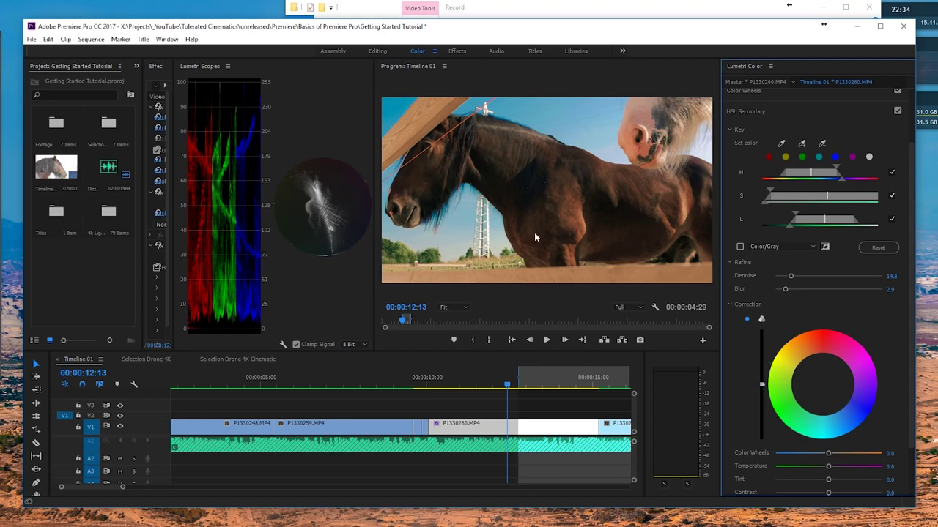
Set the HSL Secondary correction's Color Wheels value to -12.4 and Temperature to -29.5
{"action": "scroll", "coordinate": [738, 448], "scroll_direction": "down", "scroll_amount": 1}
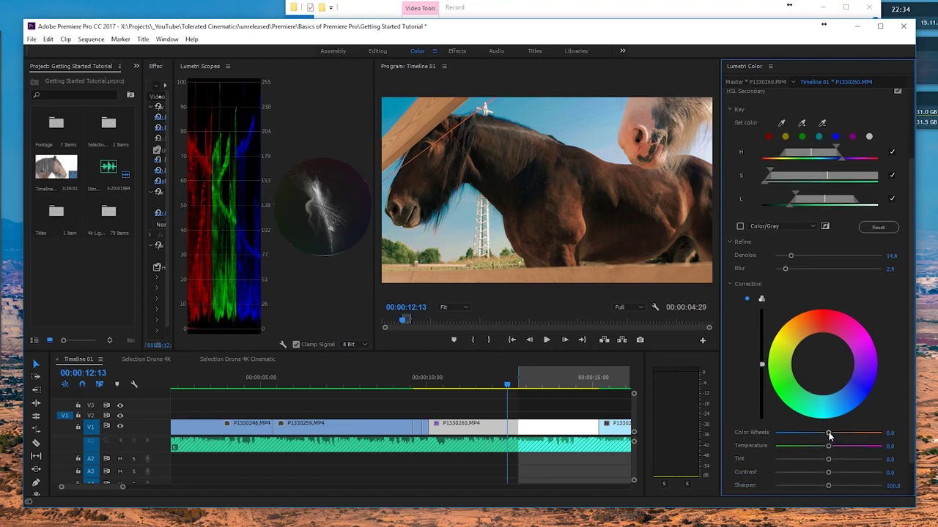
{"action": "left_click_drag", "start_coordinate": [829, 435], "coordinate": [929, 445]}
{"action": "left_click_drag", "start_coordinate": [840, 452], "coordinate": [813, 449]}
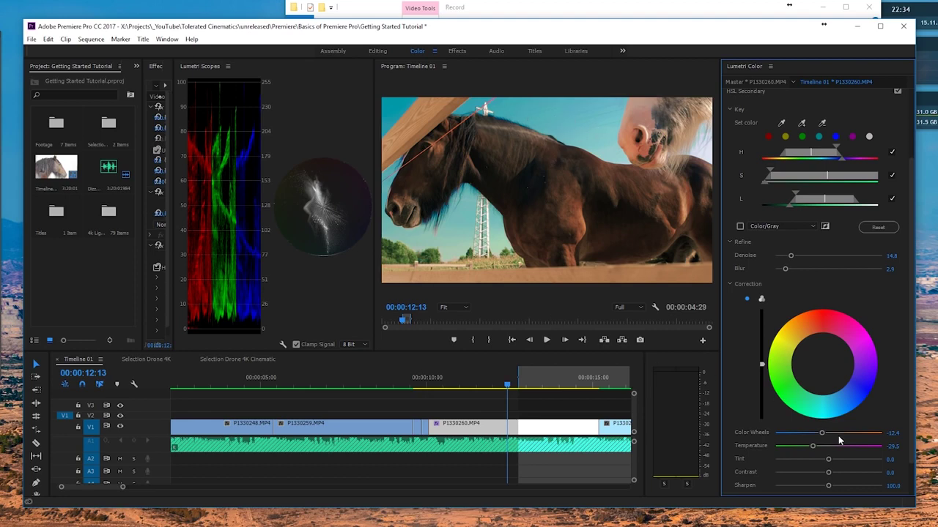
Set the Creative adjustments' Vibrance to 53.3 and Saturation to 115.2
{"action": "left_click", "coordinate": [746, 92]}
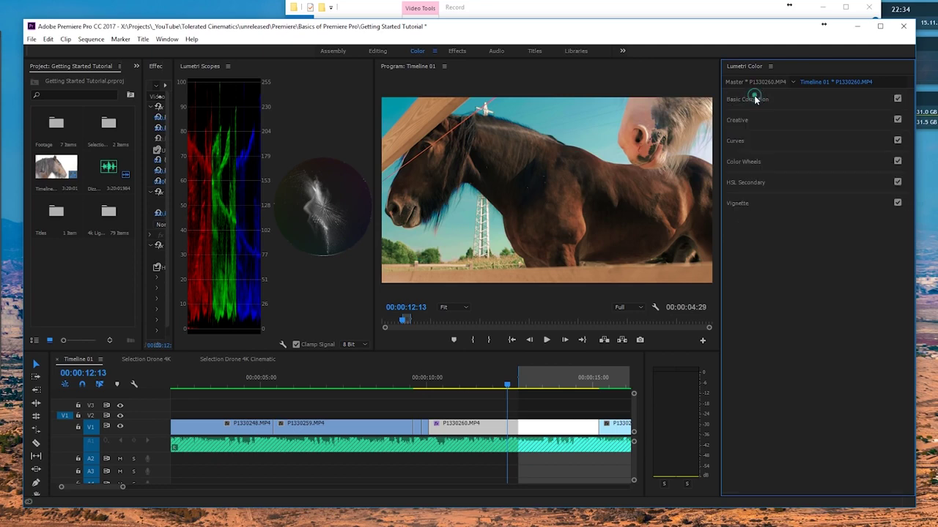
{"action": "left_click", "coordinate": [754, 98]}
{"action": "left_click", "coordinate": [769, 336]}
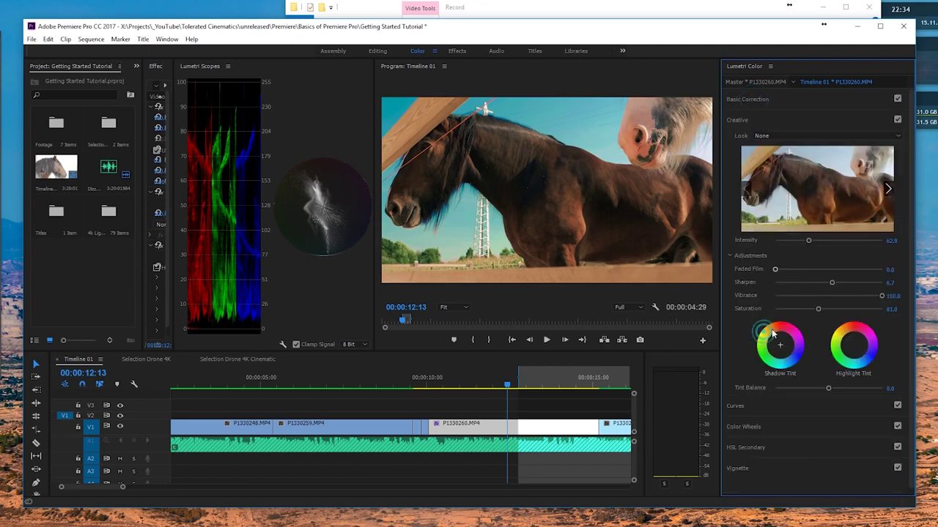
{"action": "left_click_drag", "start_coordinate": [818, 309], "coordinate": [837, 311]}
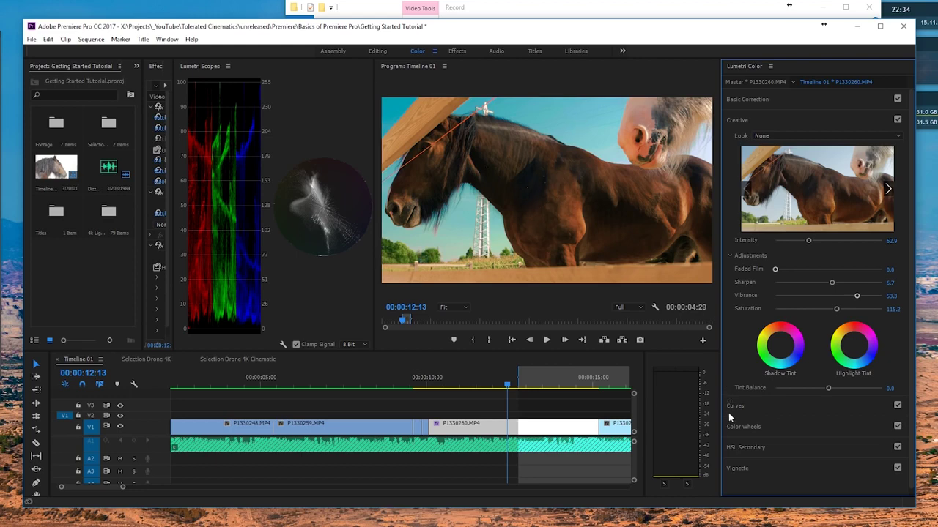
Raise the HSL Secondary correction's luminance to brighten the sky, and try a contrast increase before resetting it
{"action": "left_click", "coordinate": [748, 448]}
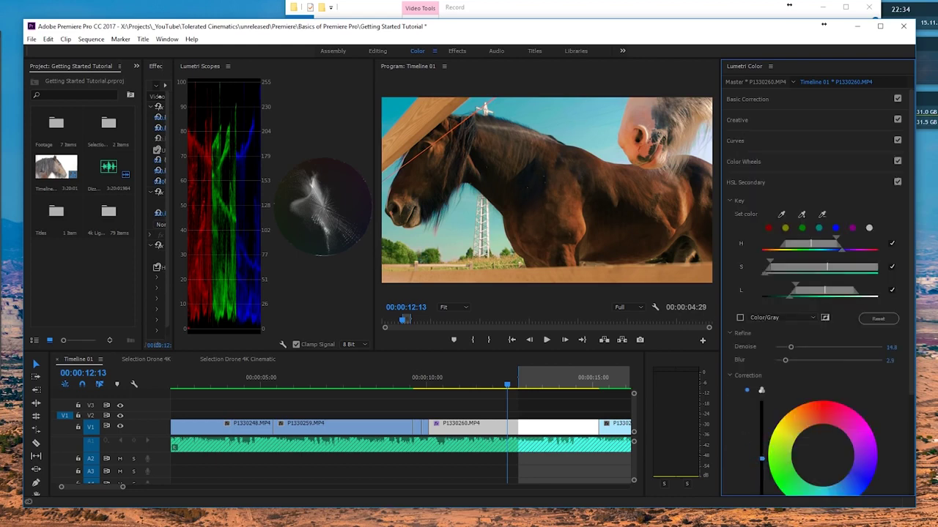
{"action": "left_click_drag", "start_coordinate": [761, 454], "coordinate": [762, 437]}
{"action": "scroll", "coordinate": [735, 452], "scroll_direction": "down", "scroll_amount": 4}
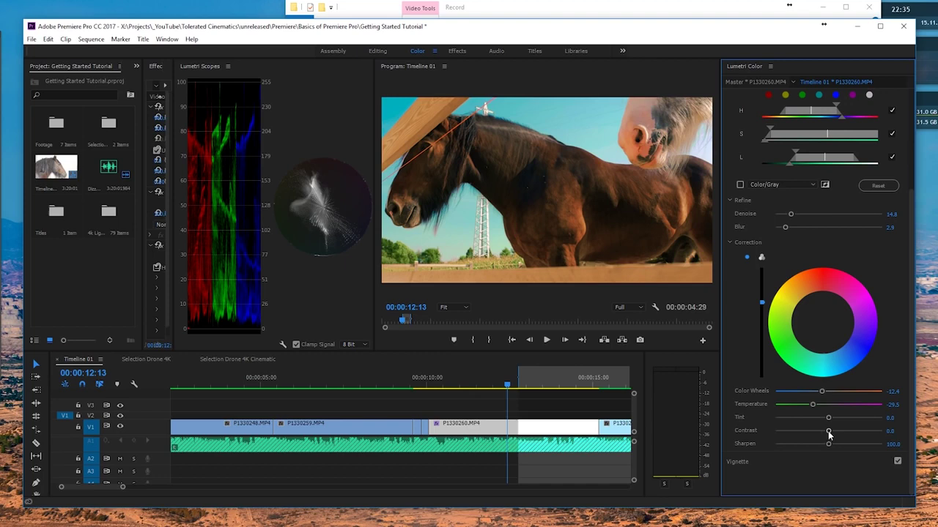
{"action": "left_click_drag", "start_coordinate": [827, 432], "coordinate": [839, 435]}
{"action": "double_click", "coordinate": [839, 432]}
Add a dark vignette with Amount -0.9, Midpoint 33.3 and Feather 100
{"action": "left_click", "coordinate": [746, 459]}
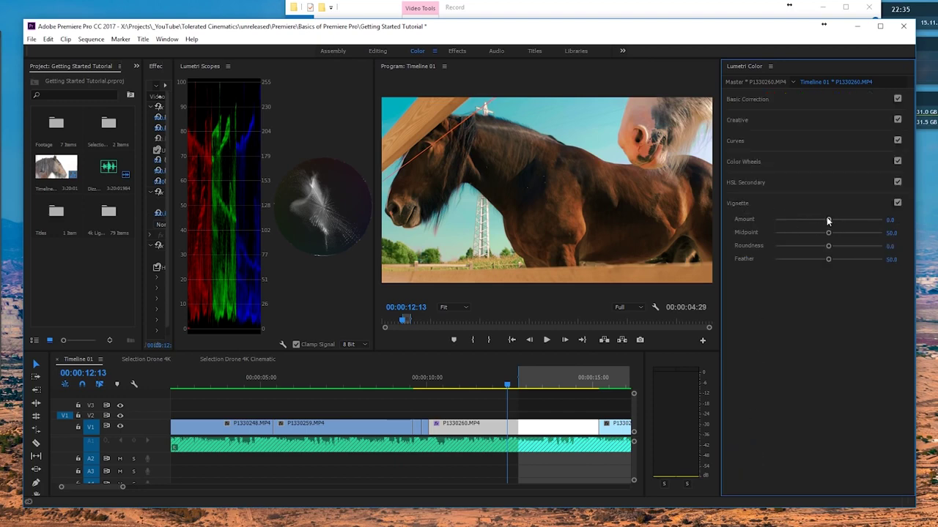
{"action": "mouse_move", "coordinate": [828, 221]}
{"action": "left_mouse_down"}
{"action": "mouse_move", "coordinate": [911, 224]}
{"action": "mouse_move", "coordinate": [778, 226]}
{"action": "mouse_move", "coordinate": [812, 219]}
{"action": "left_mouse_up"}
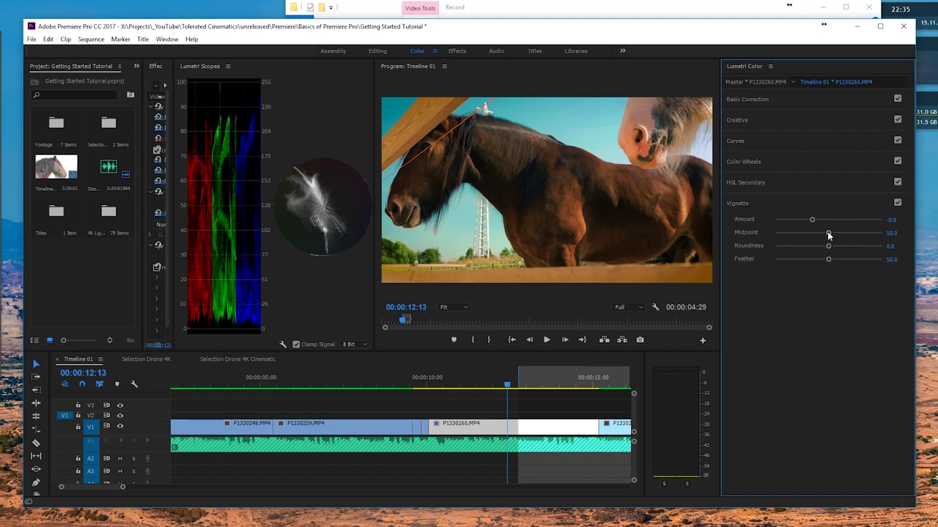
{"action": "left_click_drag", "start_coordinate": [828, 232], "coordinate": [935, 269]}
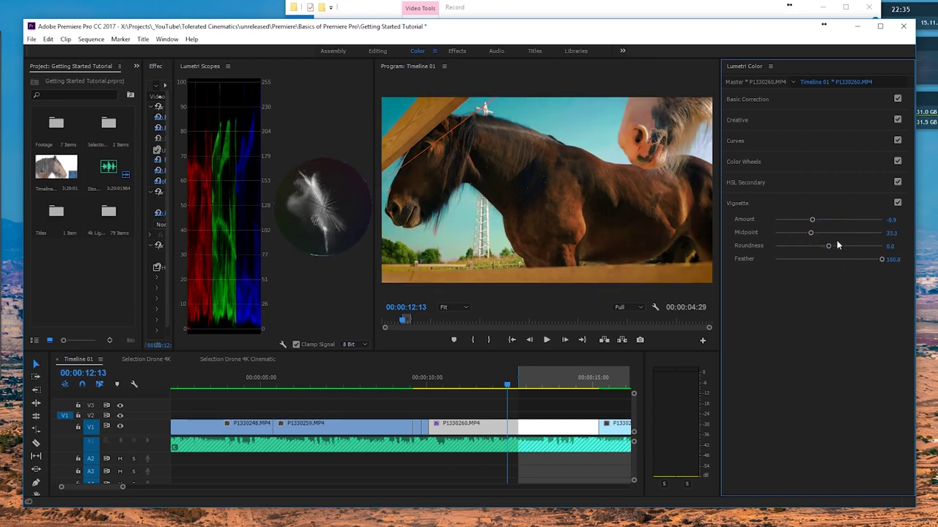
Soften the vignette to an Amount of -0.3 and compare the picture with the vignette off and on
{"action": "left_click_drag", "start_coordinate": [812, 221], "coordinate": [824, 220]}
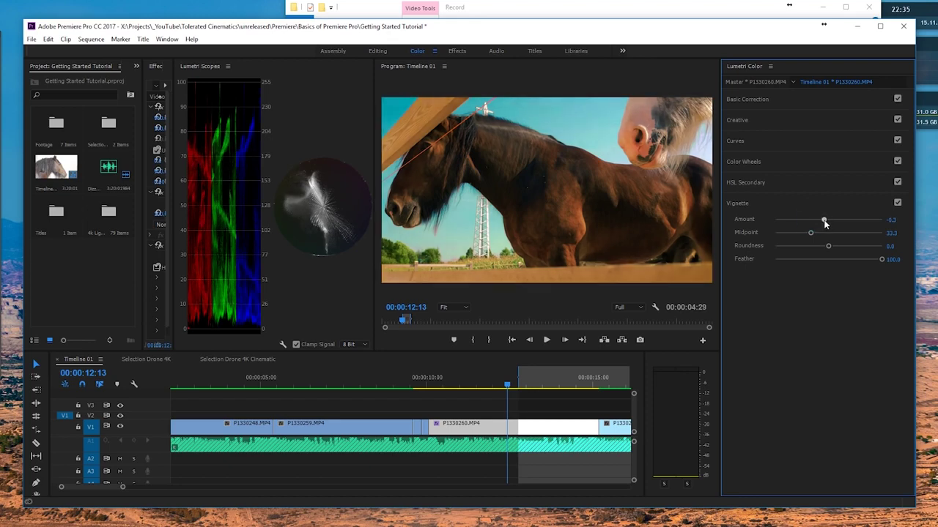
{"action": "left_click", "coordinate": [898, 202]}
{"action": "left_click", "coordinate": [898, 202]}
{"action": "left_click", "coordinate": [898, 203]}
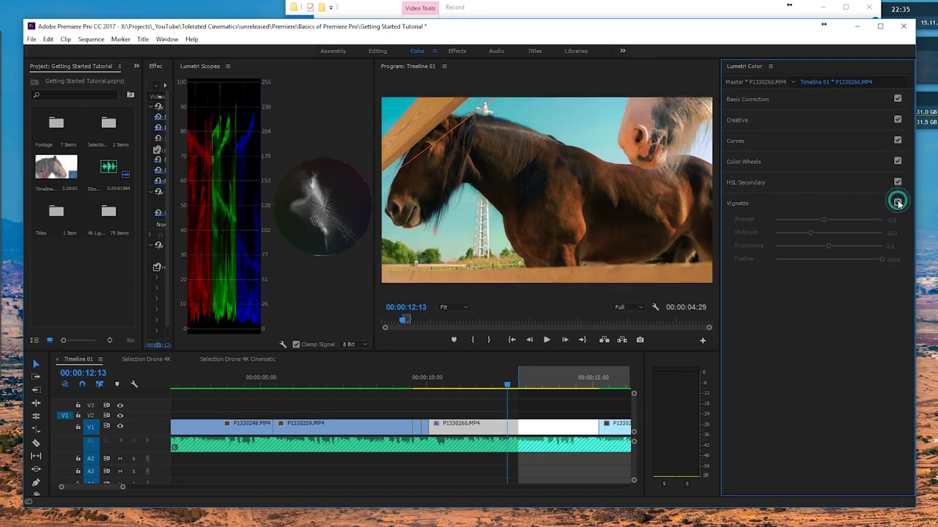
{"action": "left_click", "coordinate": [899, 204]}
{"action": "left_click", "coordinate": [898, 202]}
{"action": "left_click", "coordinate": [898, 203]}
{"action": "left_click", "coordinate": [899, 203]}
{"action": "left_click", "coordinate": [899, 203]}
Move the playhead to 00:00:13:23 and dock the Effect Controls together with the Lumetri Scopes, leaving Effect Controls in front
{"action": "left_click_drag", "start_coordinate": [534, 377], "coordinate": [570, 384]}
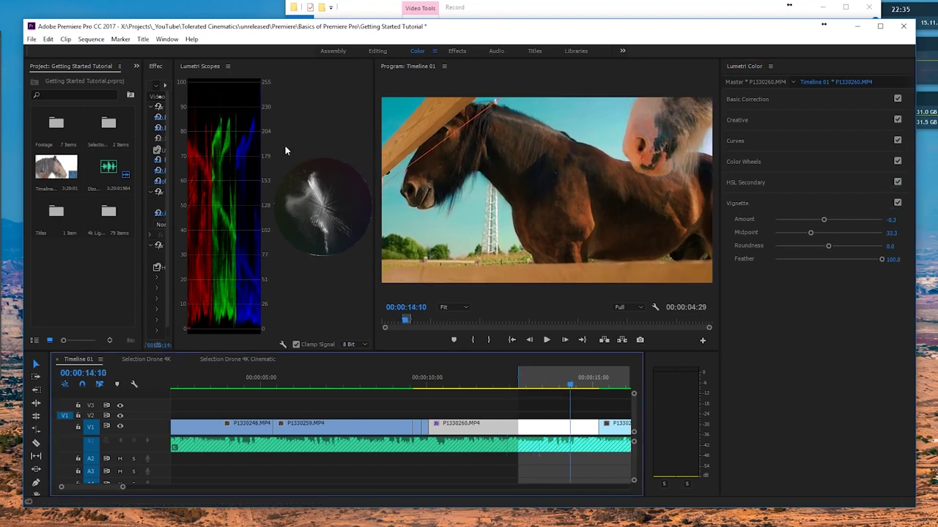
{"action": "left_click_drag", "start_coordinate": [574, 387], "coordinate": [553, 392]}
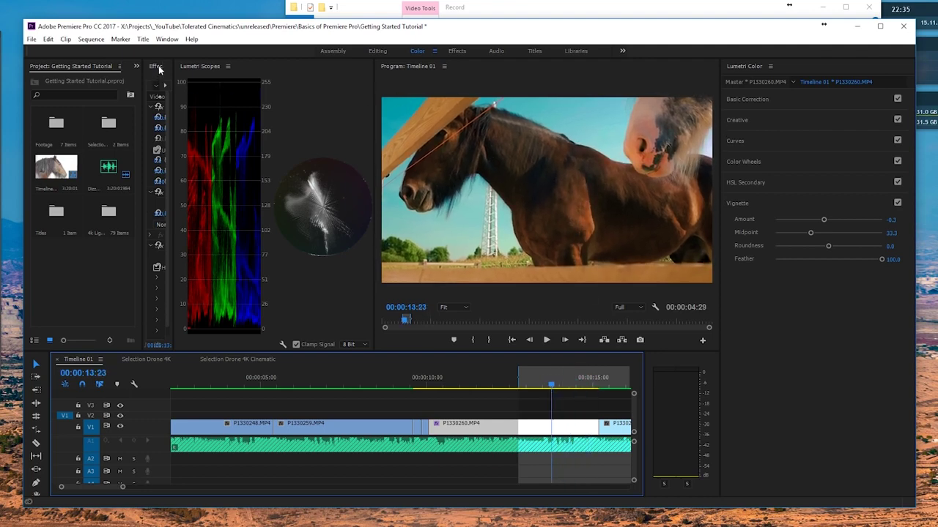
{"action": "left_click_drag", "start_coordinate": [158, 65], "coordinate": [232, 66]}
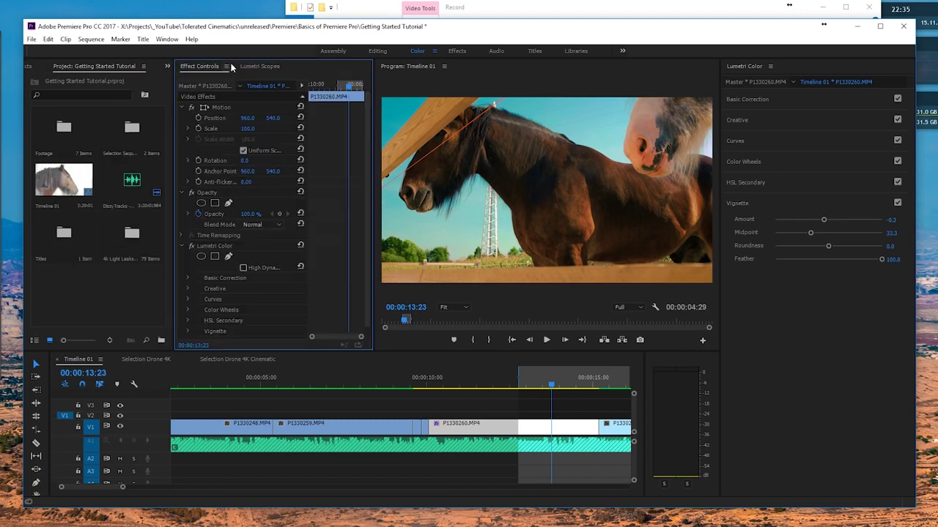
{"action": "left_click", "coordinate": [248, 68]}
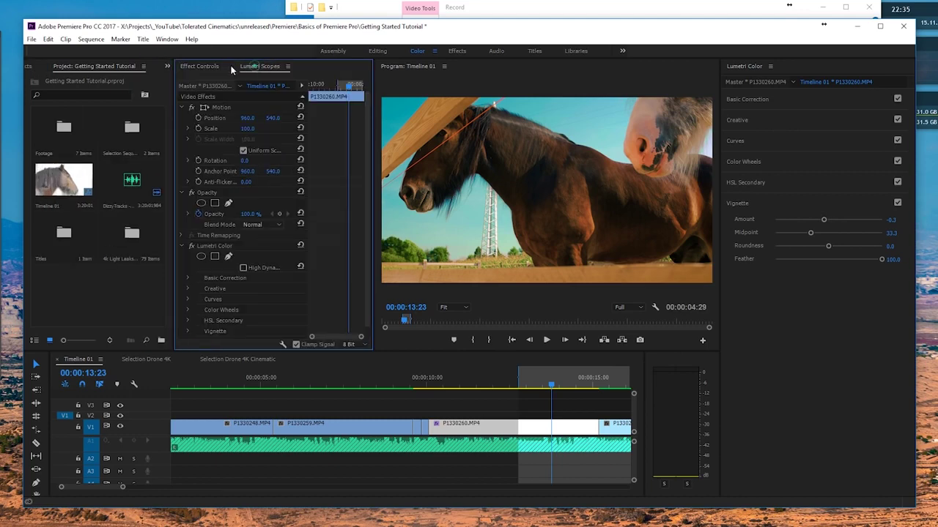
{"action": "left_click", "coordinate": [200, 67]}
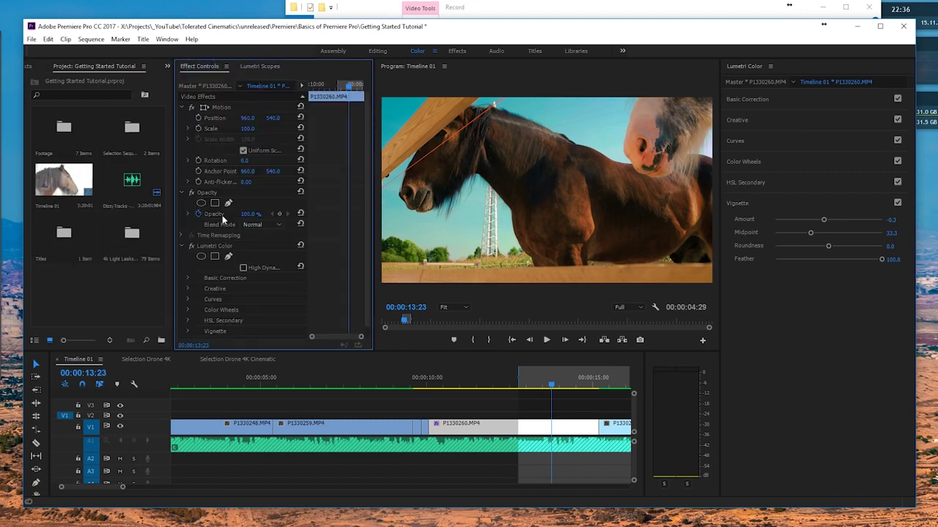
Compare the horse clip before and after grading by switching its whole Lumetri Color effect off and on
{"action": "left_click", "coordinate": [193, 248]}
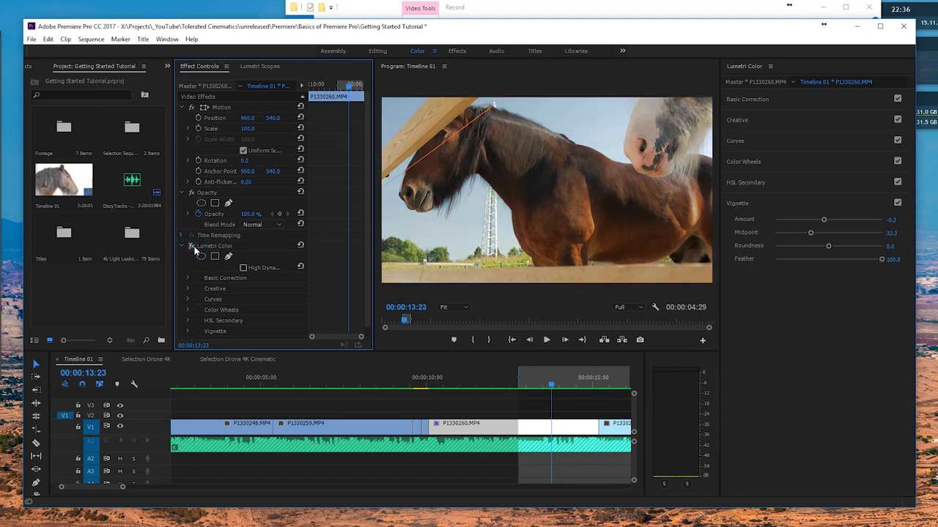
{"action": "left_click", "coordinate": [194, 248]}
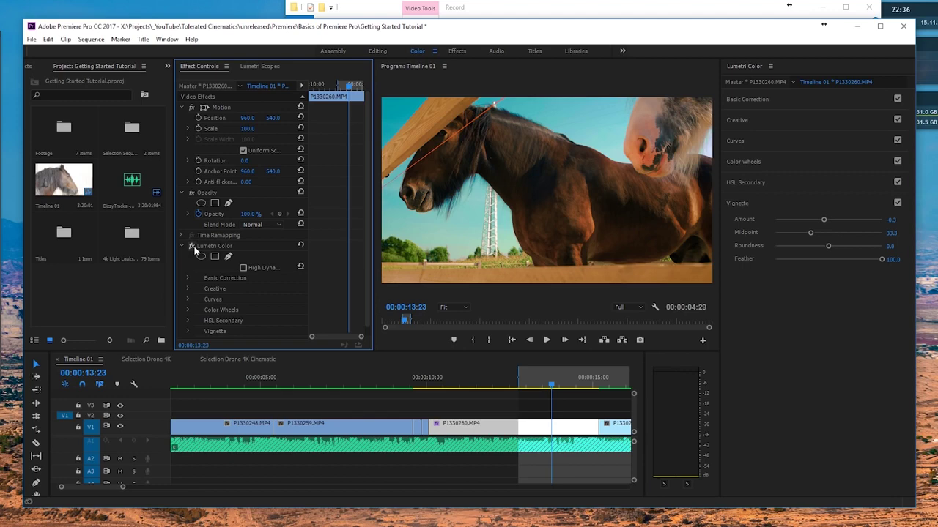
{"action": "left_click", "coordinate": [193, 247]}
{"action": "left_click", "coordinate": [194, 248]}
{"action": "left_click", "coordinate": [193, 247]}
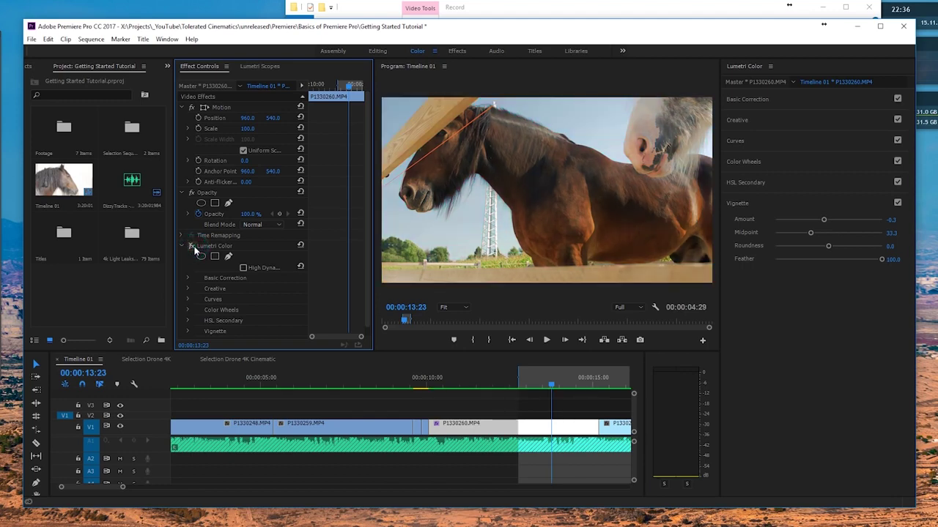
{"action": "left_click", "coordinate": [193, 248]}
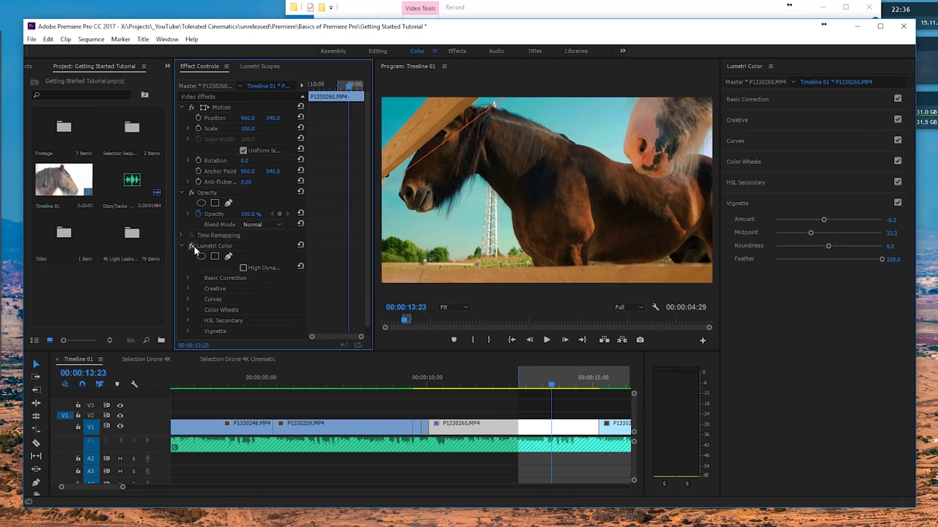